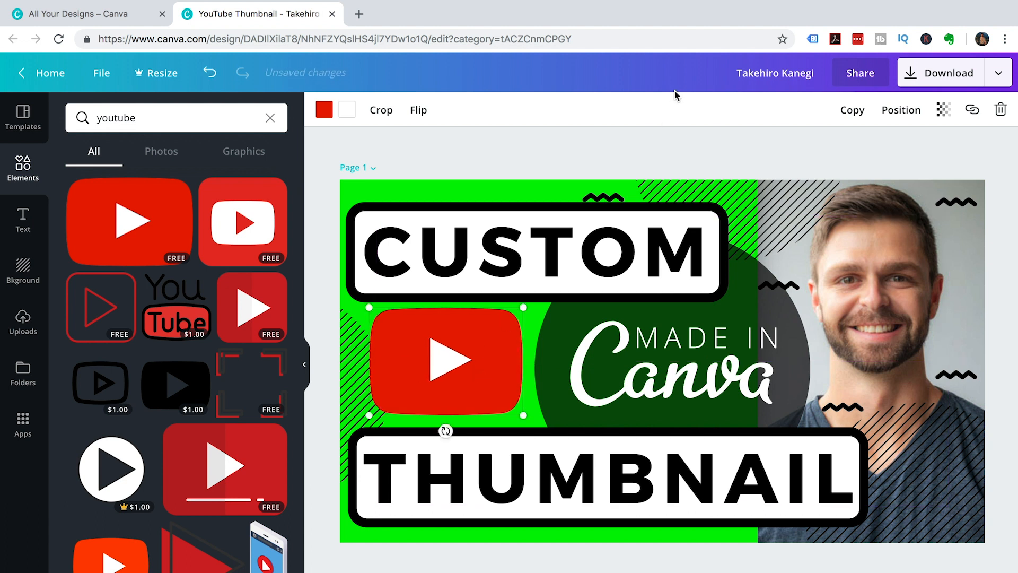
Close the open thumbnail design, search the design types for "youtube thumbnail" and create a new YouTube Thumbnail design of 1280 × 720 px.
left_click(606, 142)
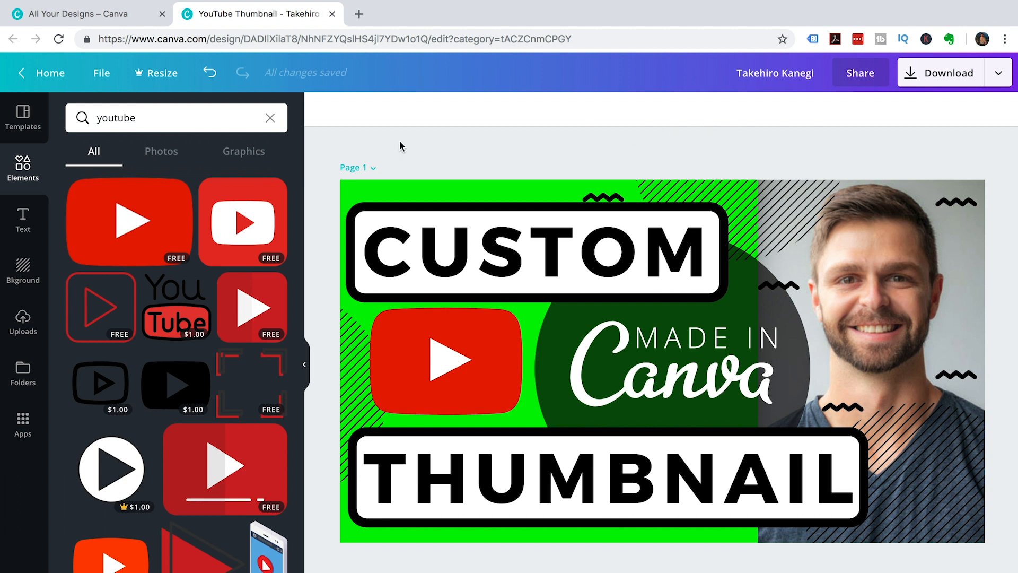
key("ctrl+w")
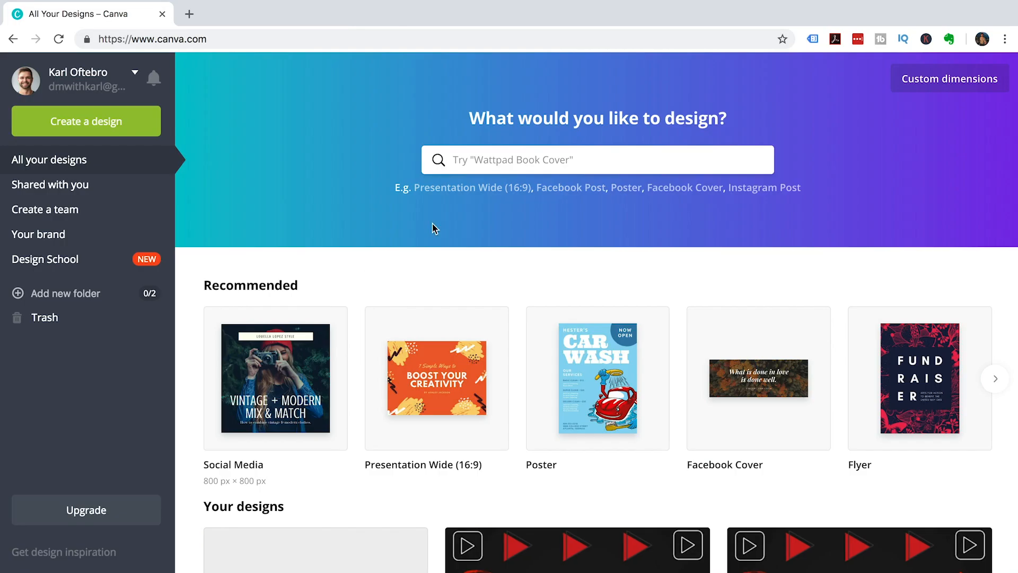
left_click(512, 164)
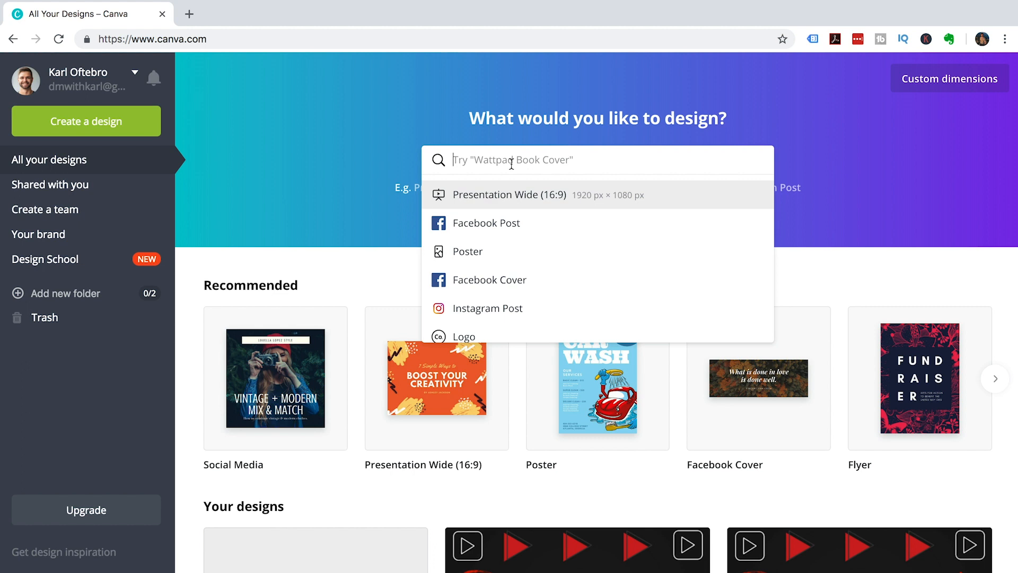
type("youtube th")
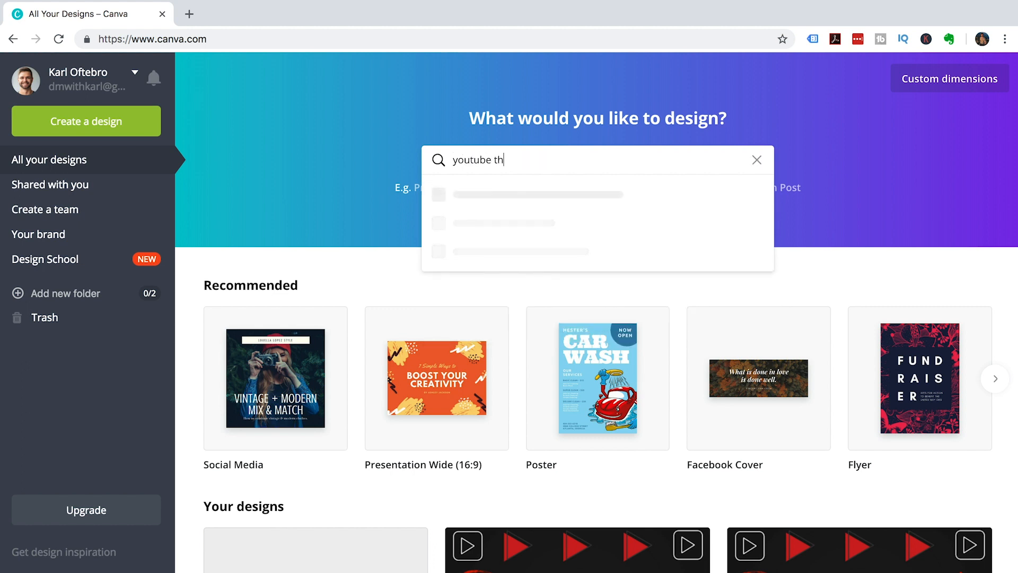
type("umbnail")
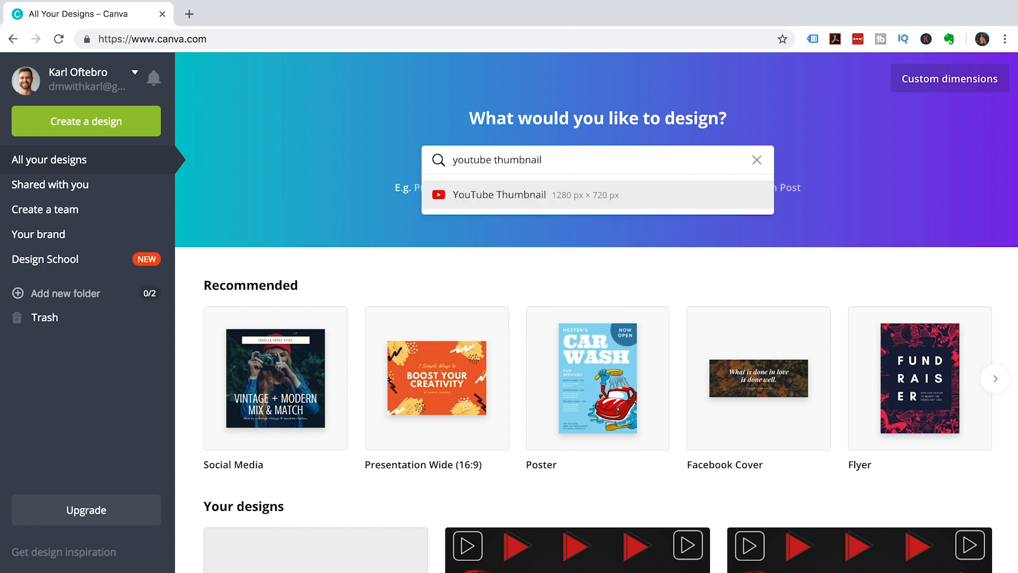
left_click(521, 200)
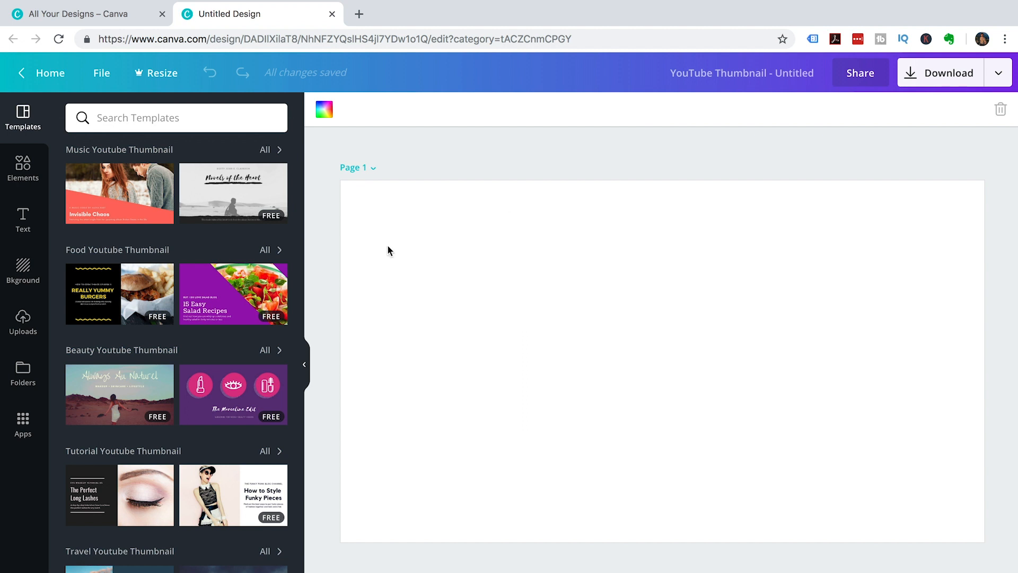
Browse the YouTube thumbnail templates and apply the yellow one with striped circles, white circles and black squiggles.
scroll(183, 375, "down", 2)
scroll(183, 375, "down", 10)
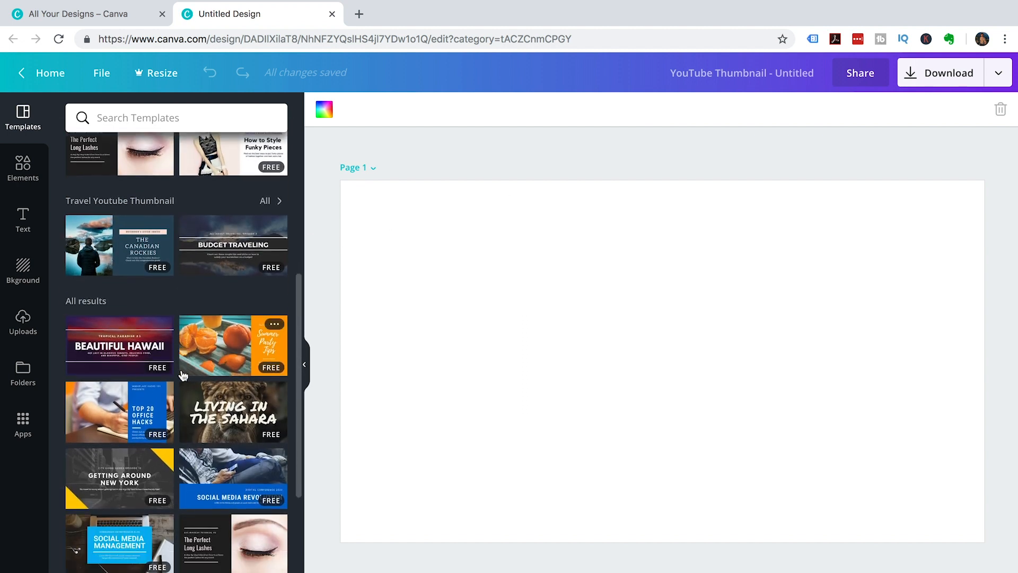
scroll(182, 375, "down", 6)
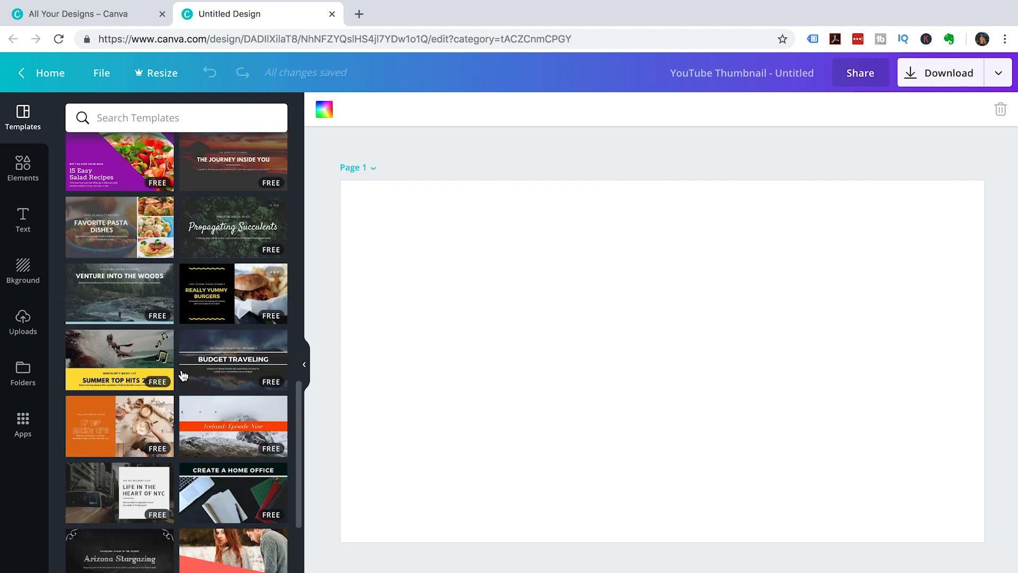
scroll(183, 375, "down", 7)
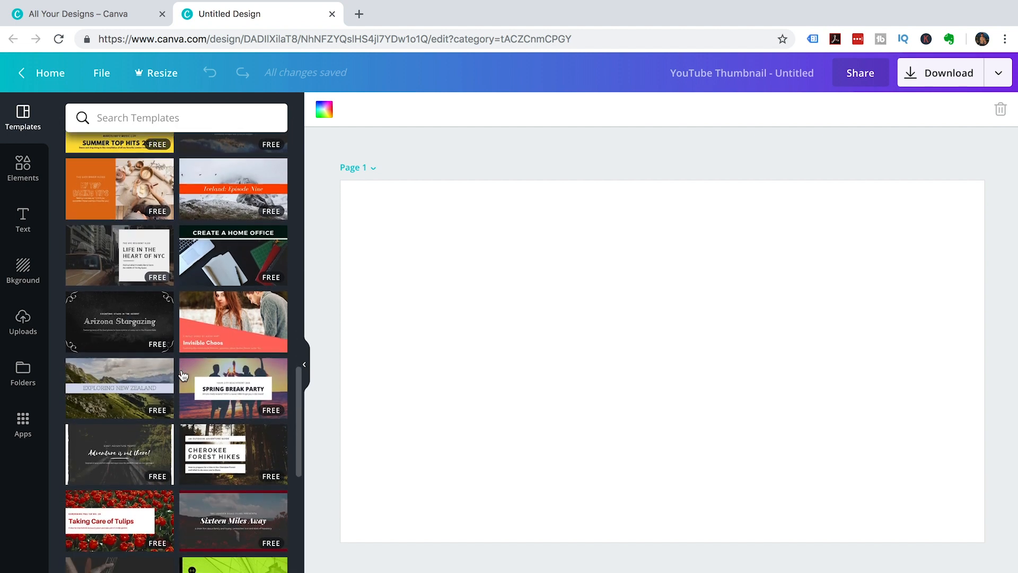
scroll(183, 375, "down", 8)
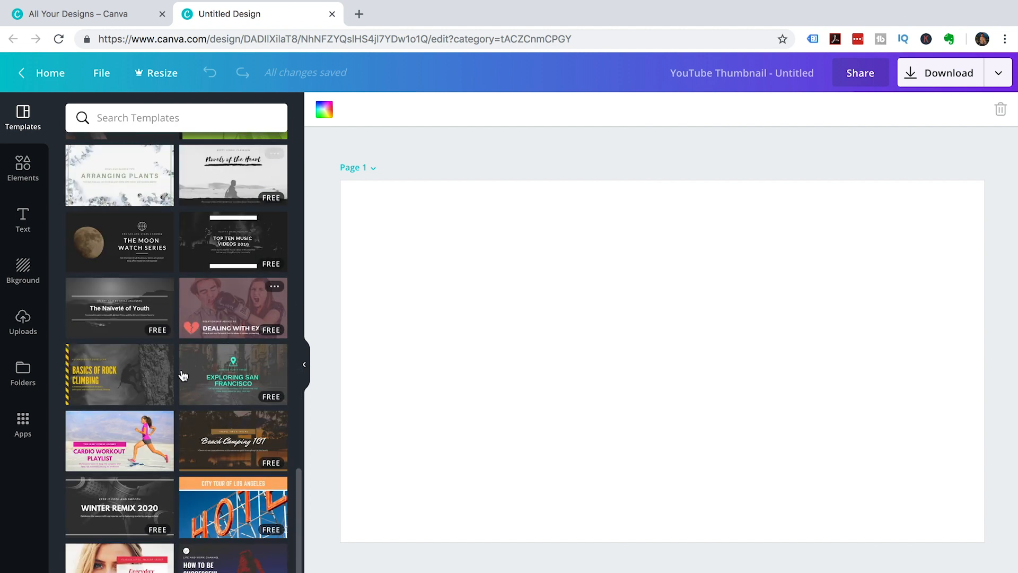
scroll(183, 375, "down", 5)
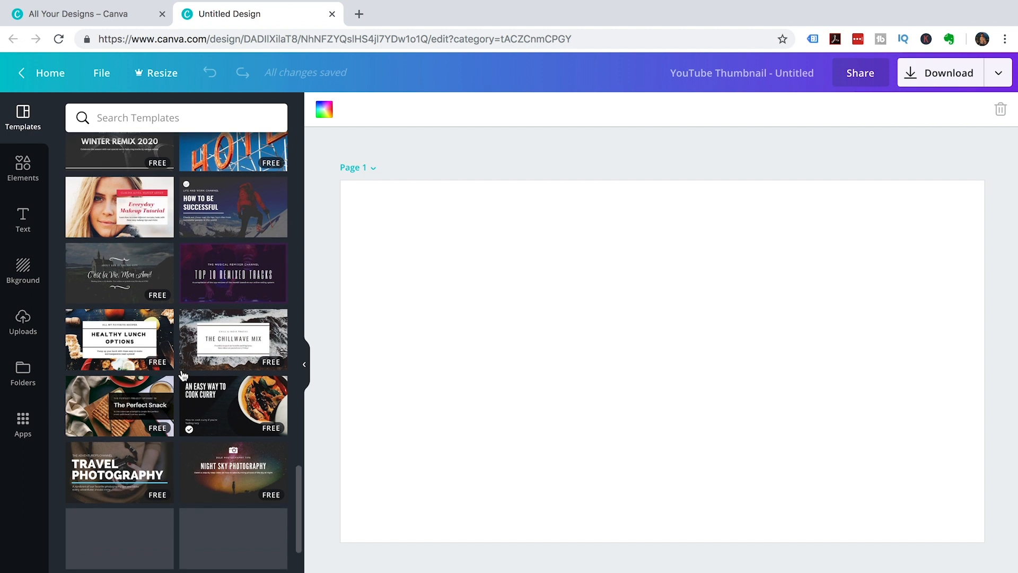
scroll(183, 375, "down", 7)
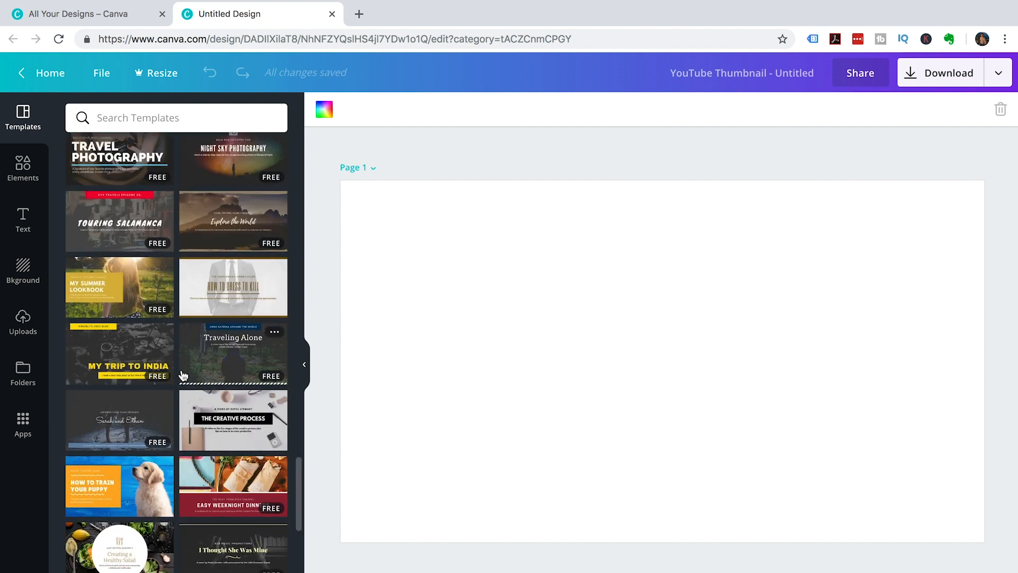
scroll(183, 375, "down", 4)
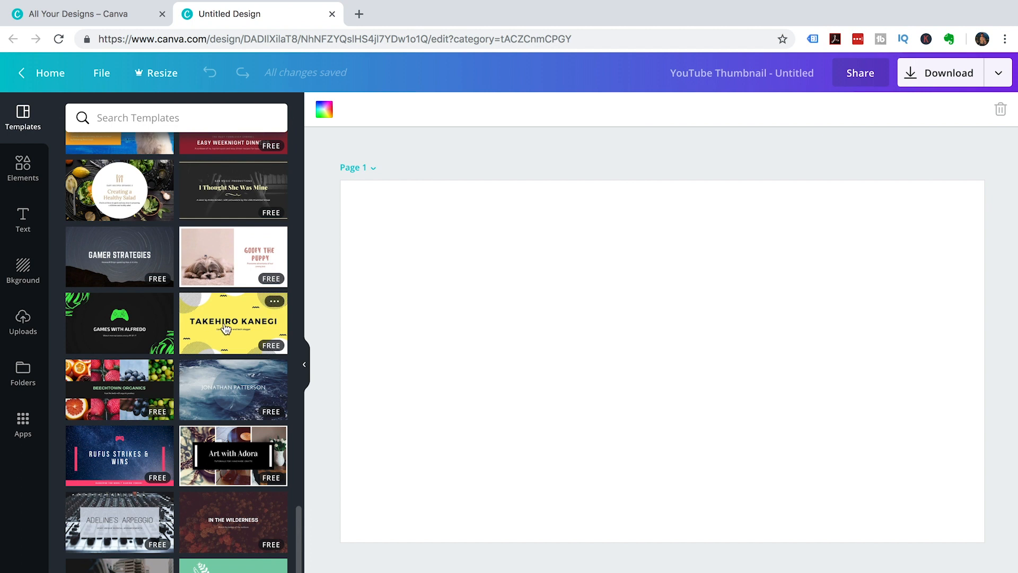
left_click(227, 329)
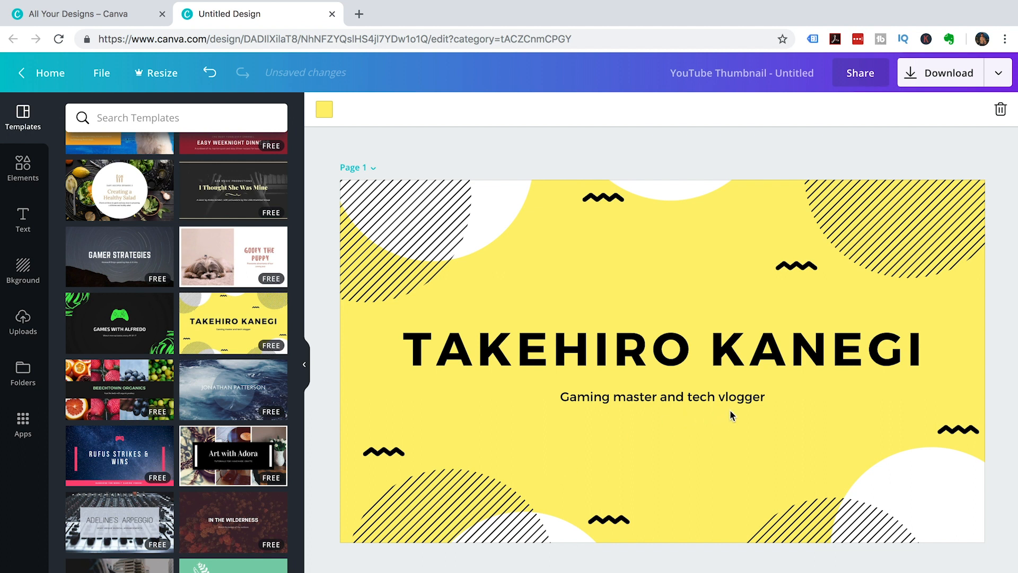
Ungroup the template's title and subtitle, and delete the subtitle "Gaming master and tech vlogger".
left_click(719, 360)
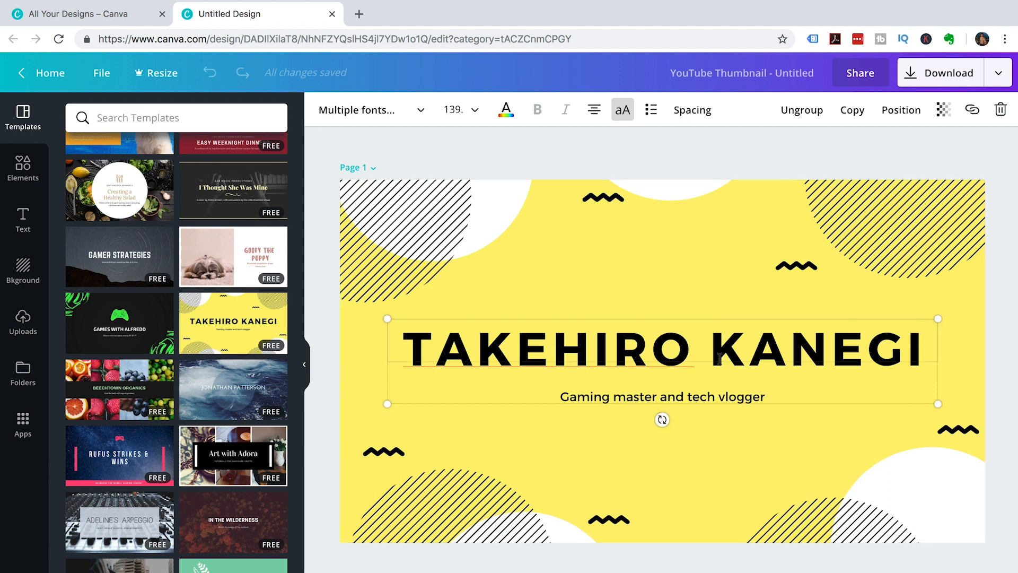
left_click(802, 110)
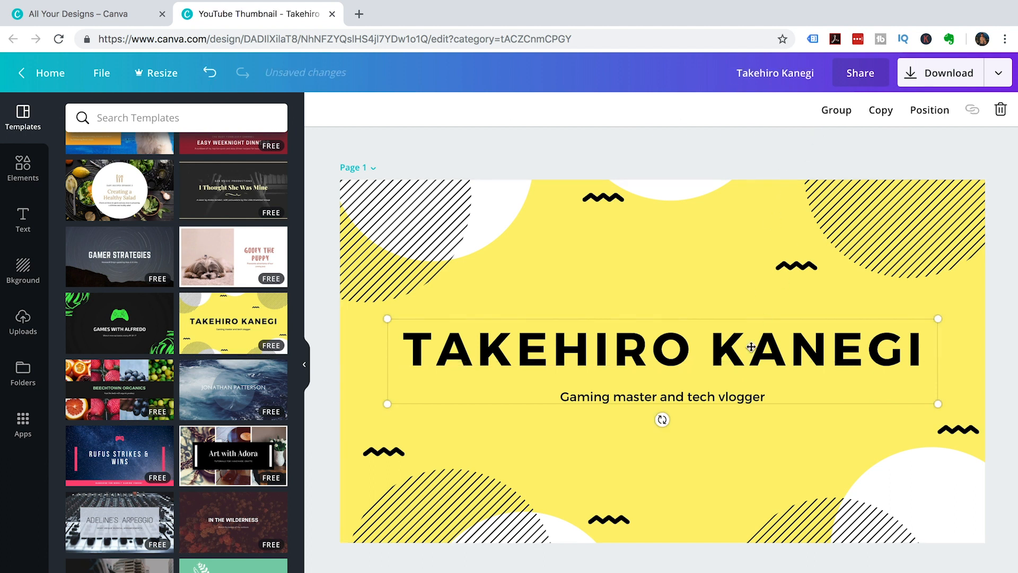
left_click(720, 397)
left_click(720, 397)
key("BackSpace")
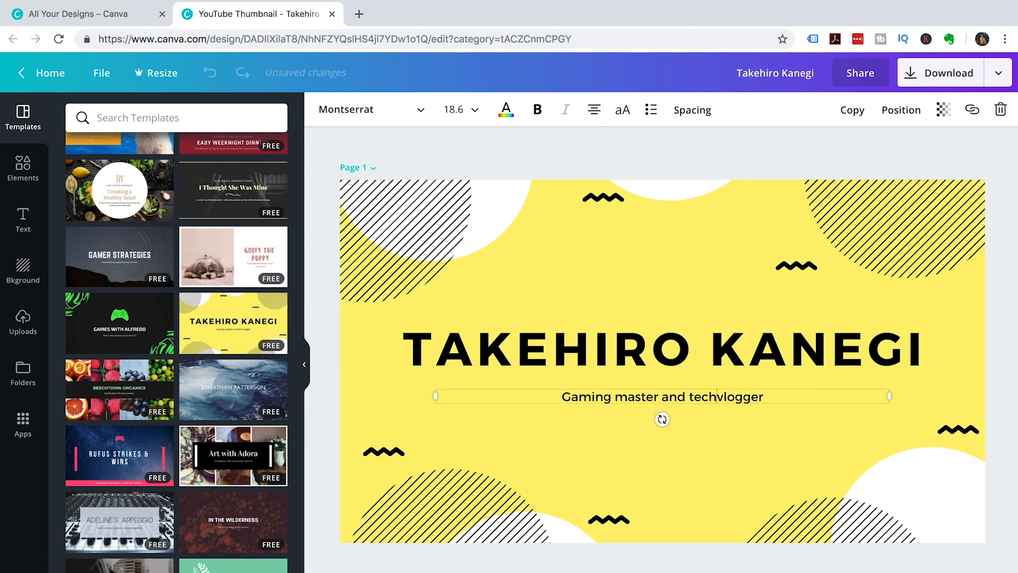
left_click(773, 445)
left_click(754, 394)
key("Delete")
Replace the title text with "CUSTOM" and narrow its text box to fit the word.
left_click(732, 352)
left_click(719, 332)
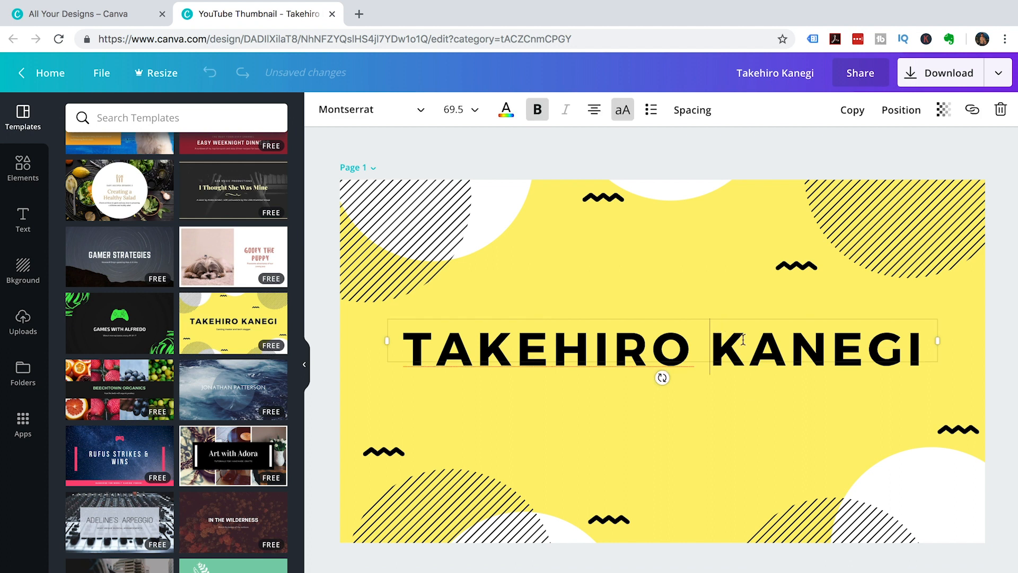
left_click_drag(925, 345, 418, 358)
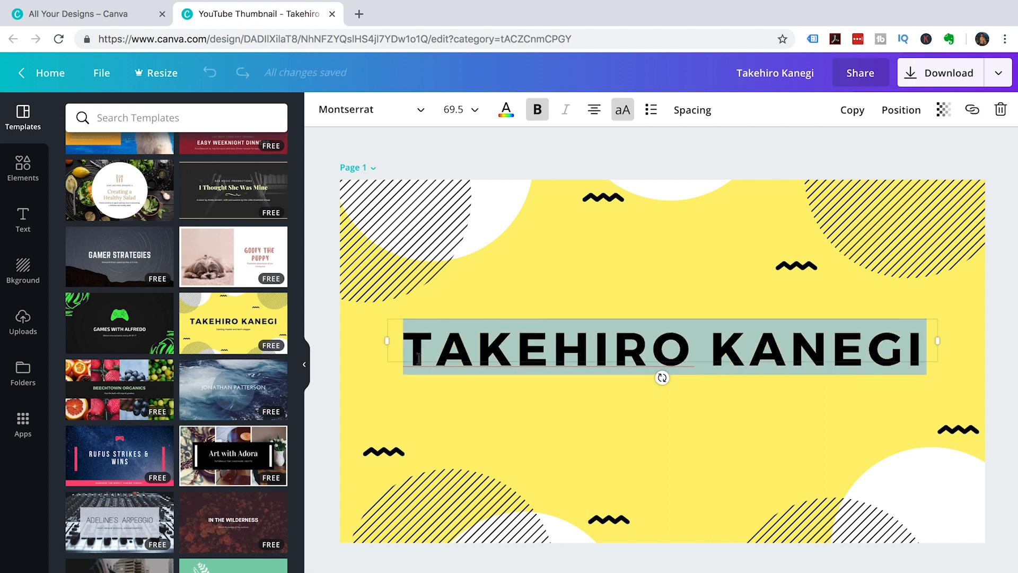
type("CUSTOM")
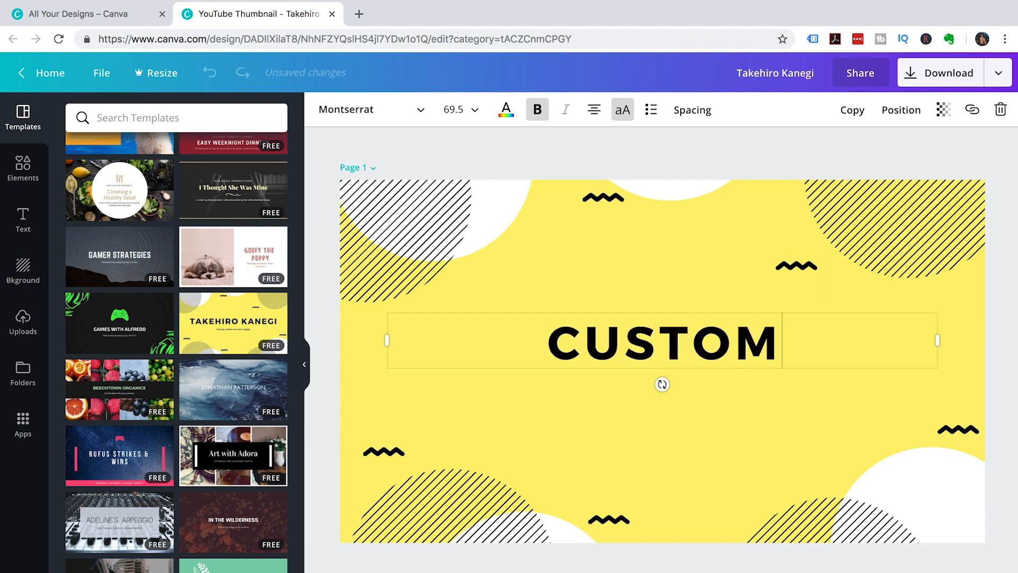
left_click_drag(938, 339, 651, 339)
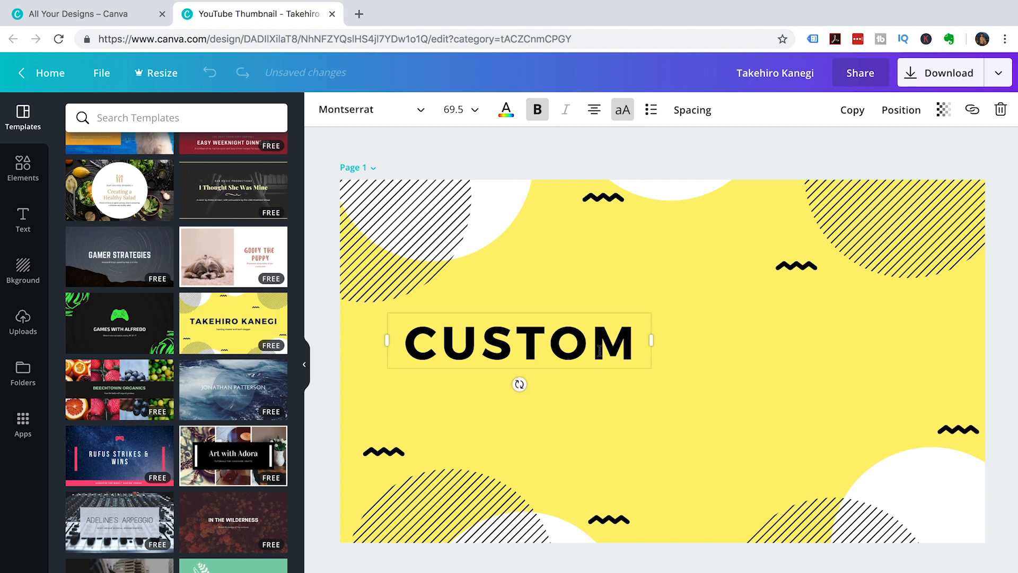
Duplicate the "CUSTOM" text and place the copy directly below the original.
left_click(619, 410)
left_click(614, 350)
left_click(852, 110)
left_click_drag(578, 360, 594, 416)
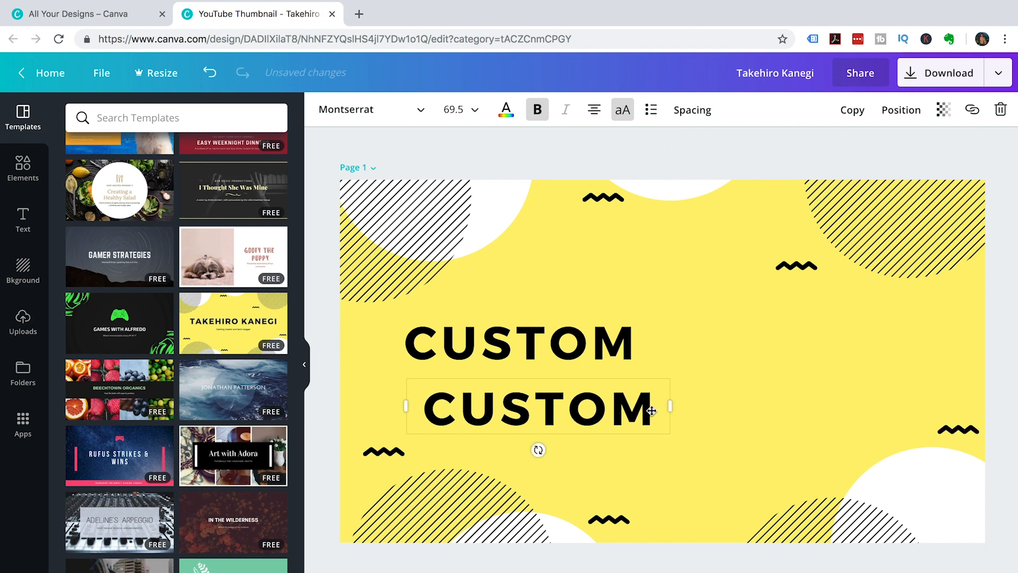
Replace the copied text with "THUMBNAIL" and widen its text box so the word fits on one line.
key("BackSpace")
key("BackSpace")
key("BackSpace")
key("BackSpace")
key("BackSpace")
key("BackSpace")
type("THUMBNAIL")
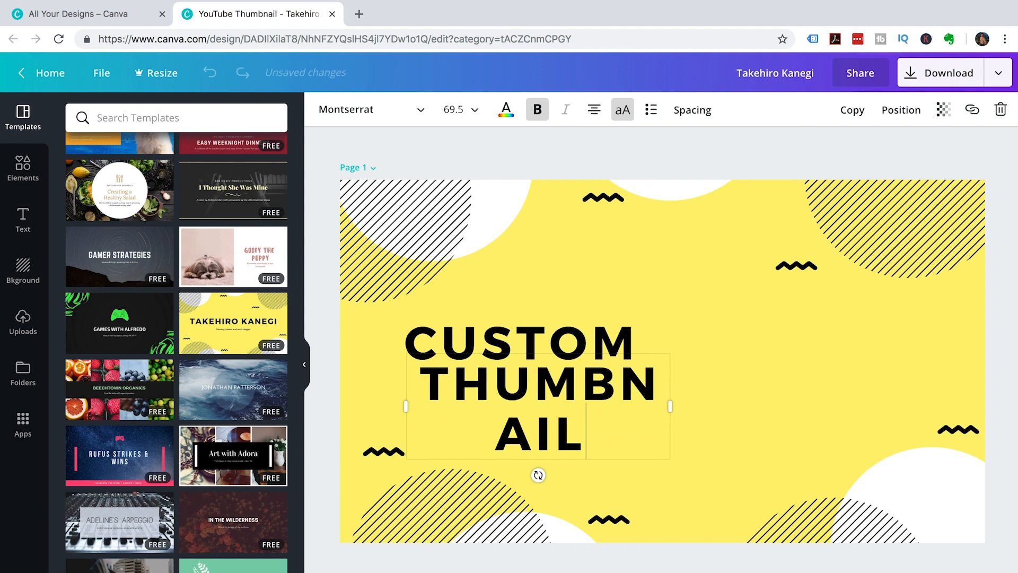
left_click_drag(672, 409, 758, 413)
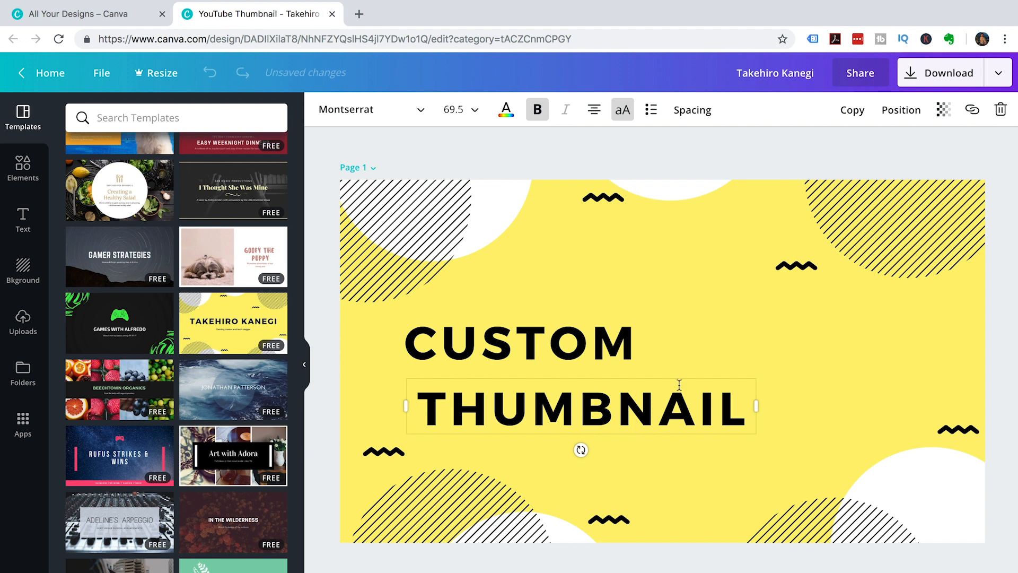
Set the "CUSTOM" text to font size 104 and widen its text box to keep the word on one line.
left_click(560, 345)
left_click_drag(628, 338, 404, 342)
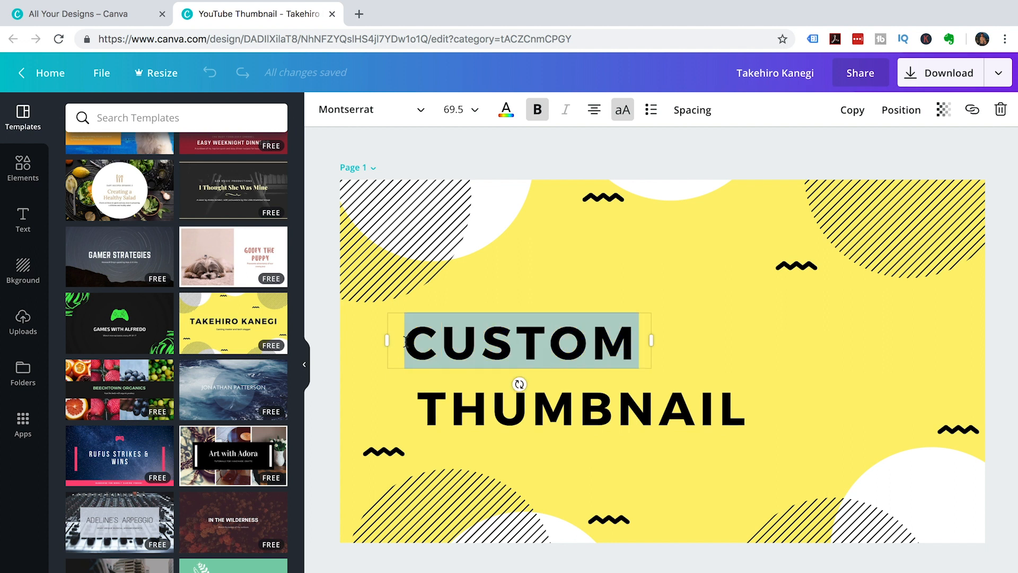
left_click(460, 110)
scroll(498, 397, "down", 3)
scroll(498, 397, "down", 3)
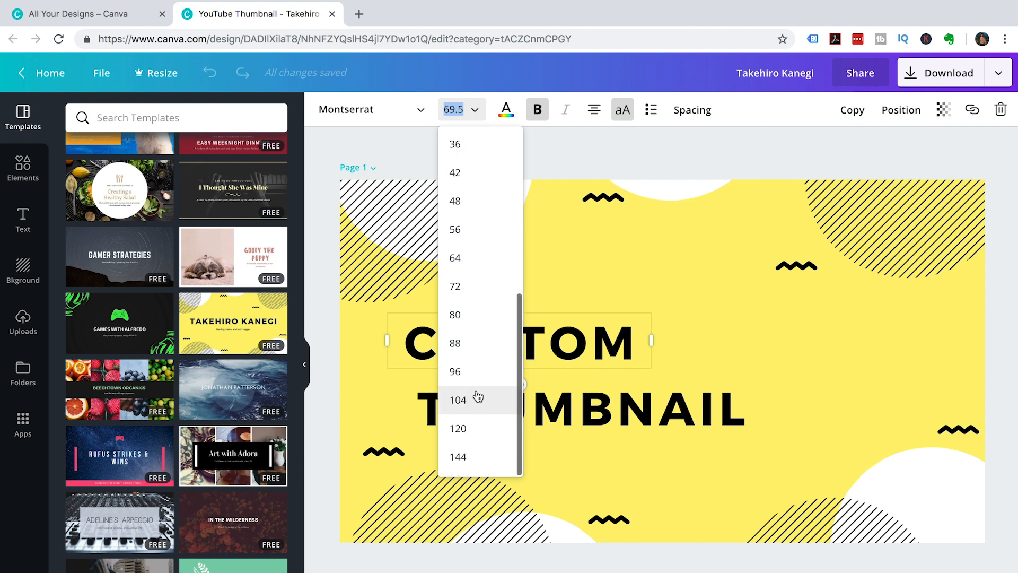
left_click(474, 399)
left_click_drag(647, 342, 755, 343)
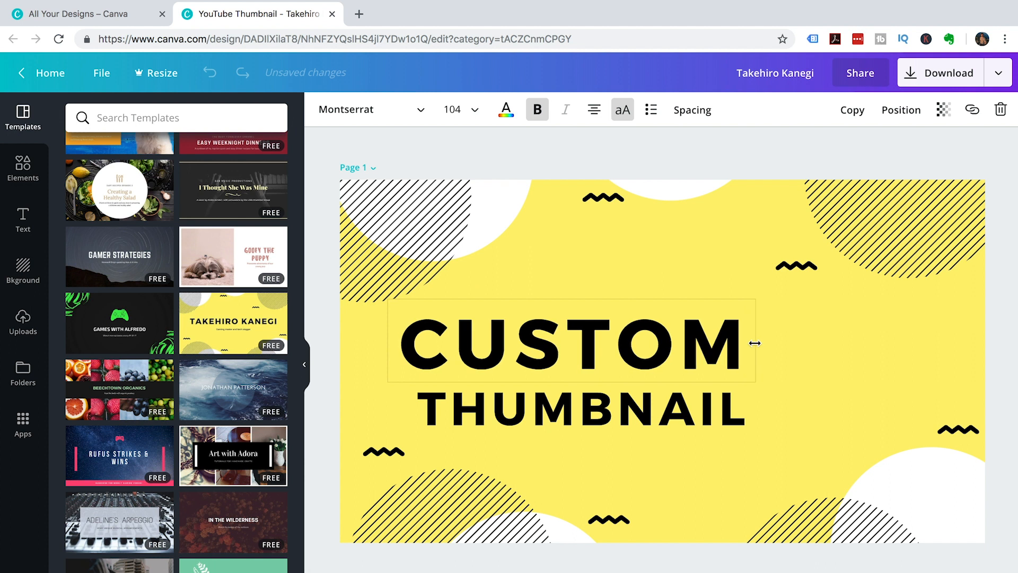
Move "CUSTOM" to the upper left of the page and bring it forward in front of the circles.
left_click(592, 288)
left_click_drag(590, 325, 573, 240)
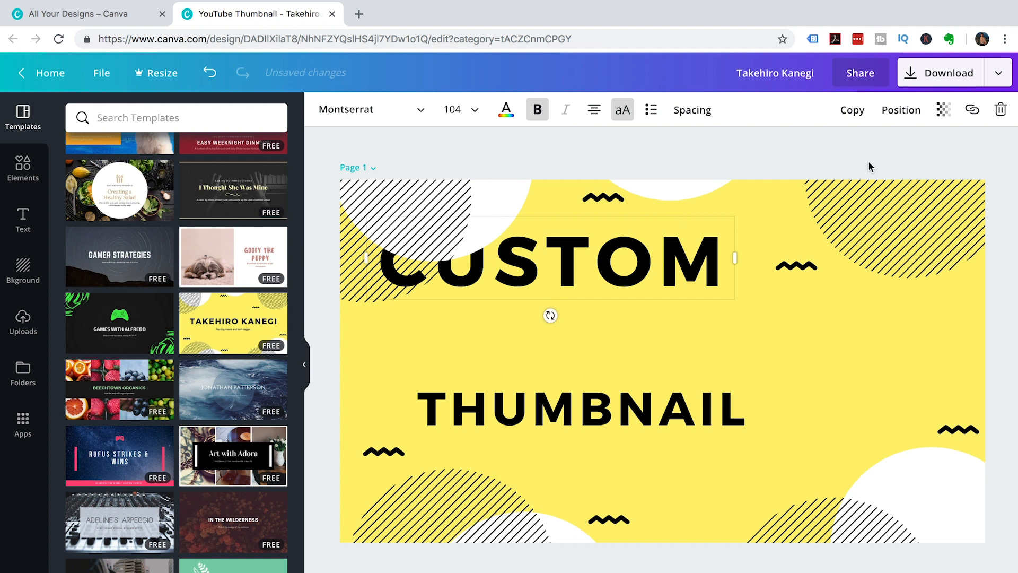
left_click(900, 117)
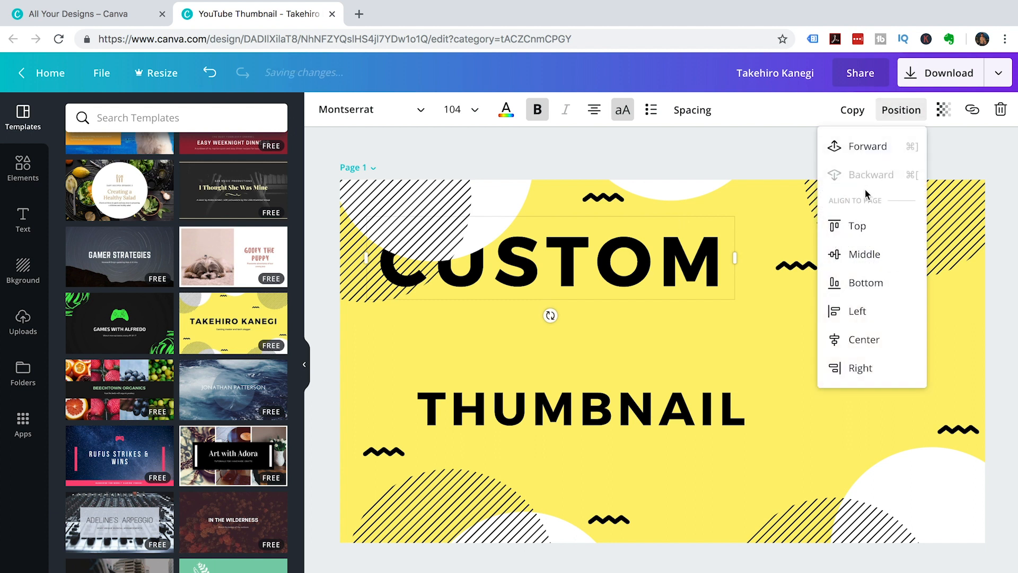
left_click(861, 149)
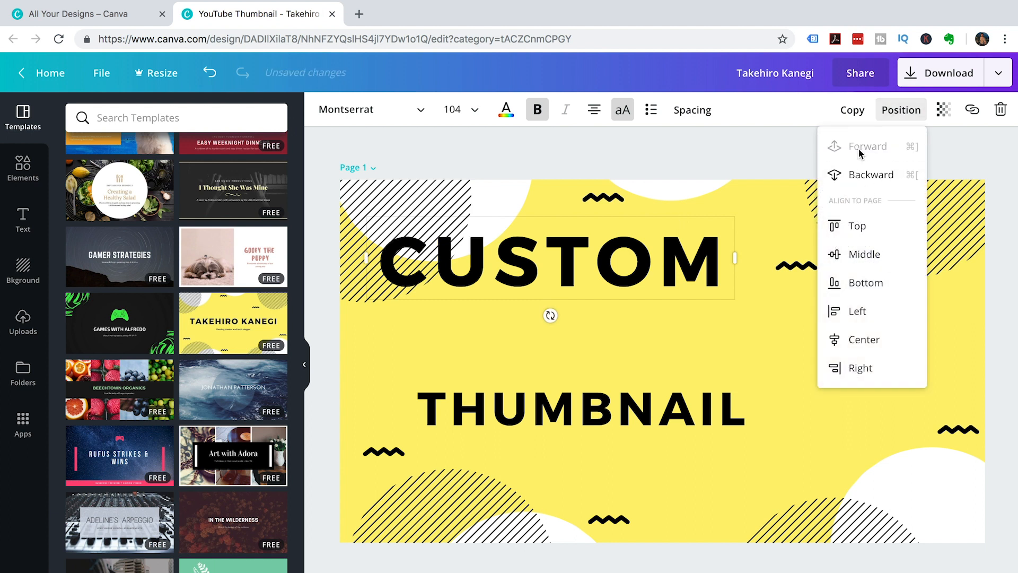
left_click(619, 330)
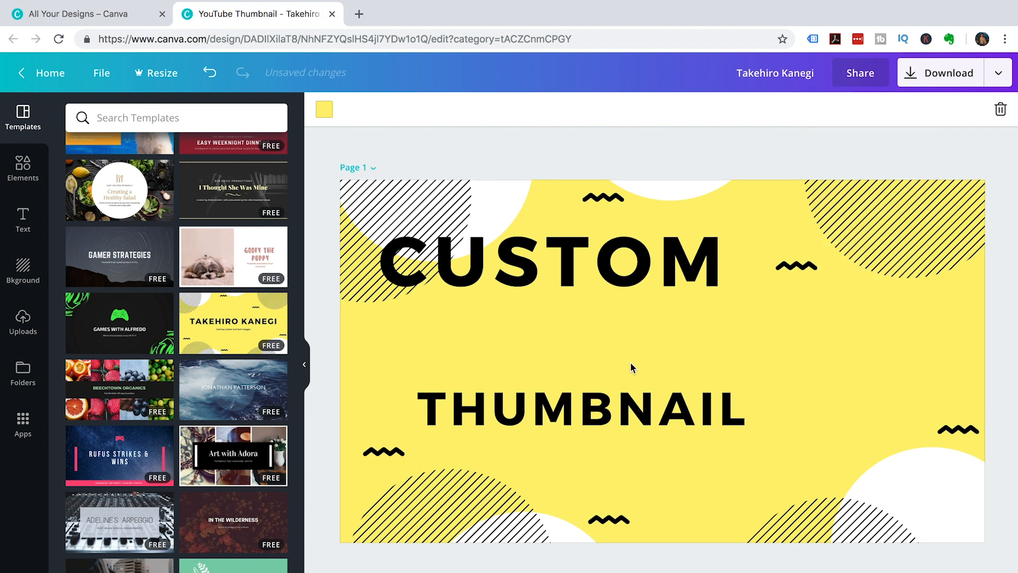
Set the "THUMBNAIL" text to font size 104 and widen its text box to keep the word on one line.
mouse_move(573, 418)
left_mouse_down()
mouse_move(580, 430)
mouse_move(571, 435)
mouse_move(580, 402)
left_mouse_up()
left_click(462, 110)
scroll(477, 371, "down", 2)
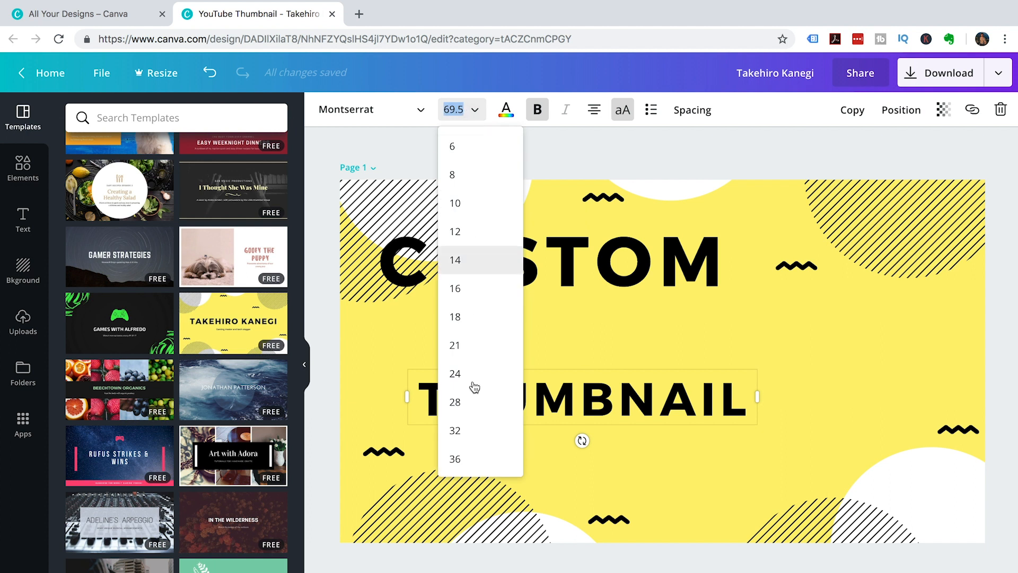
scroll(479, 421, "down", 4)
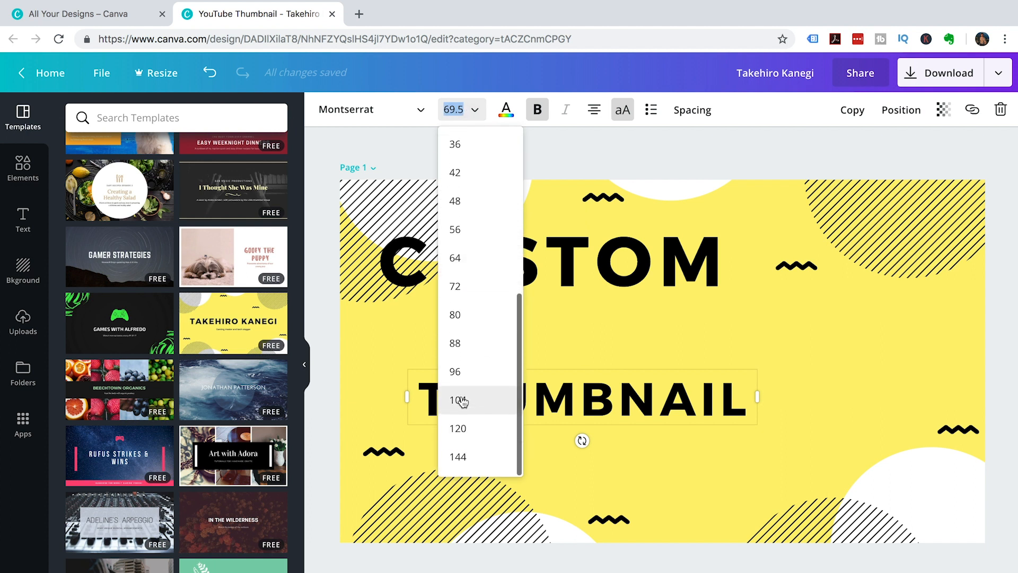
left_click(458, 398)
left_click_drag(754, 397, 915, 401)
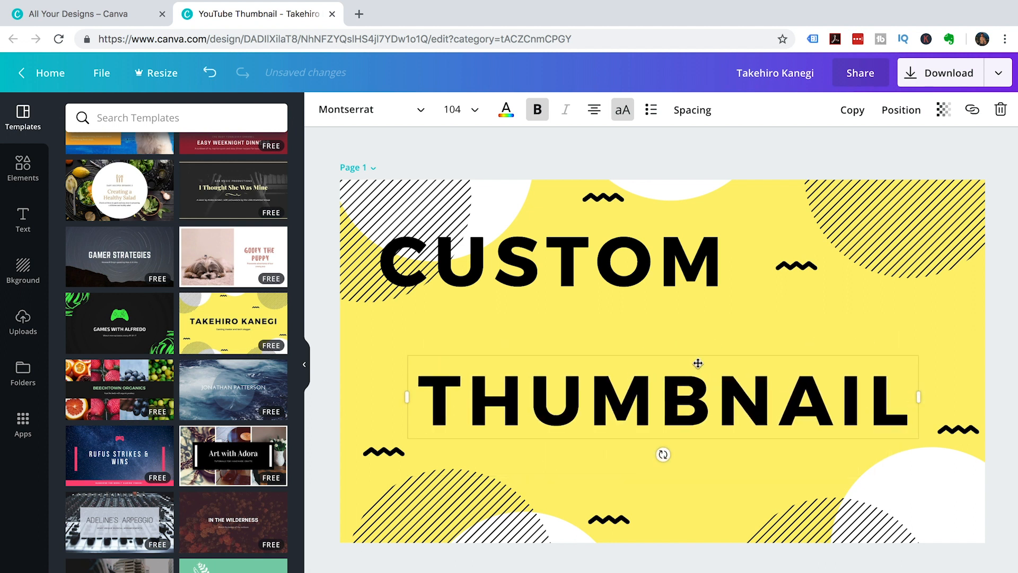
Stack three black squiggles at the page's left edge below "CUSTOM" and move "THUMBNAIL" to the lower left of the page.
mouse_move(698, 363)
left_mouse_down()
mouse_move(644, 389)
mouse_move(635, 422)
mouse_move(671, 438)
mouse_move(712, 406)
mouse_move(725, 365)
left_mouse_up()
mouse_move(603, 519)
left_mouse_down()
mouse_move(517, 487)
mouse_move(388, 375)
mouse_move(360, 325)
left_mouse_up()
left_click_drag(392, 456, 371, 359)
mouse_move(799, 266)
left_mouse_down()
mouse_move(750, 295)
mouse_move(360, 379)
left_mouse_up()
mouse_move(693, 460)
left_mouse_down()
mouse_move(522, 454)
mouse_move(539, 451)
mouse_move(551, 465)
left_mouse_up()
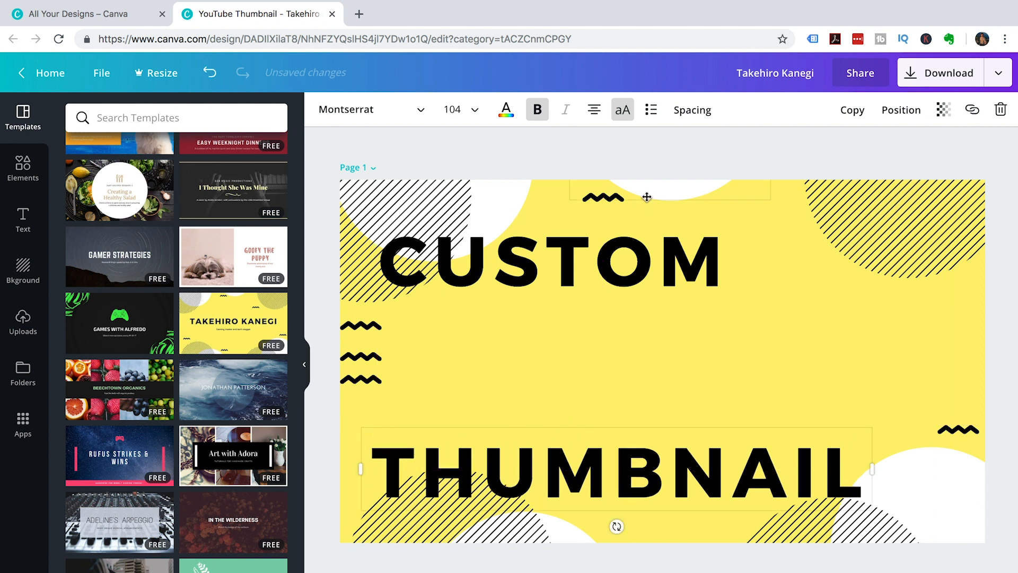
left_click(900, 111)
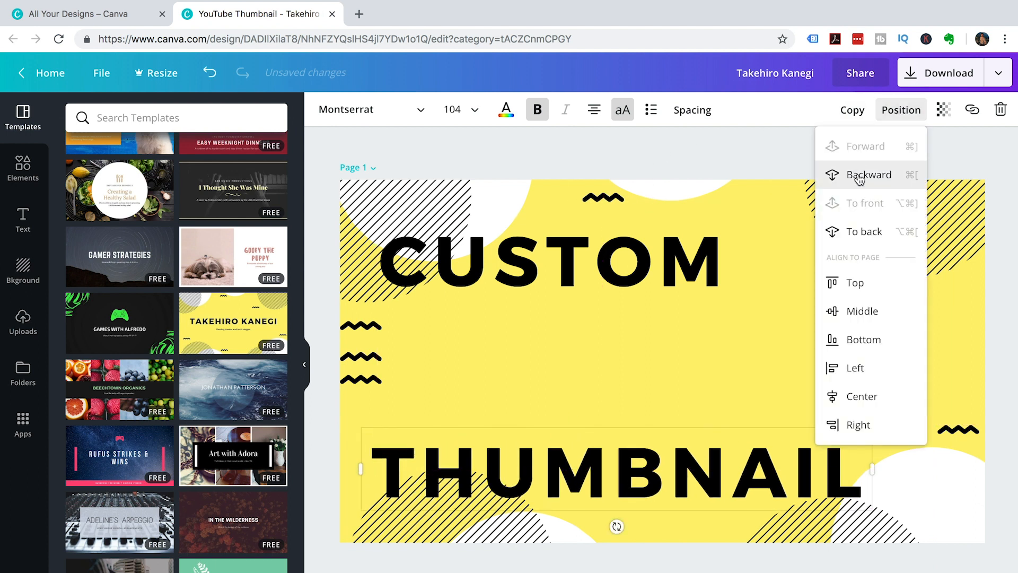
left_click(713, 393)
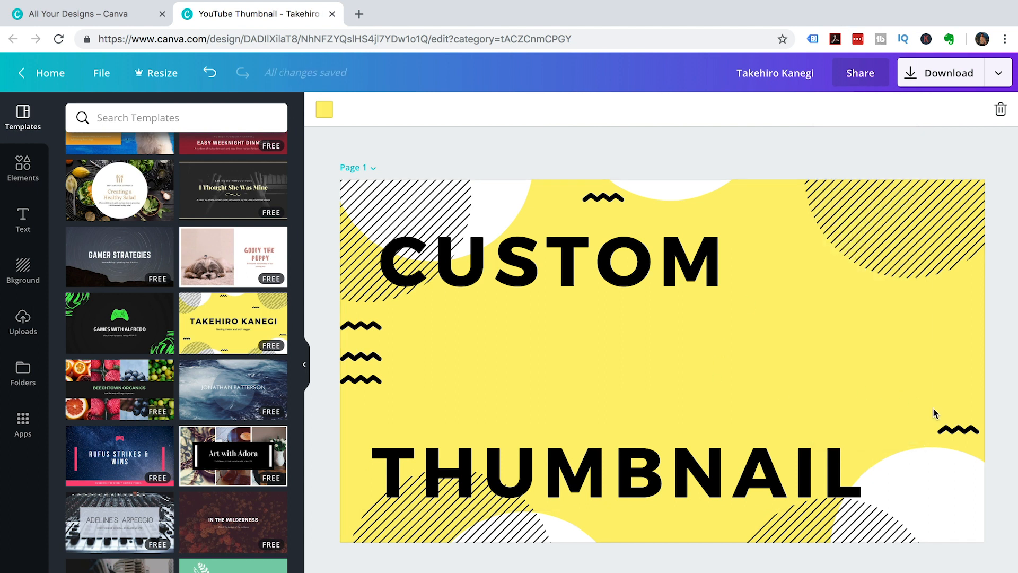
Stack the remaining lower squiggle below the three at the page's left edge and shift the three right-side circles toward the page's center.
left_click(954, 433)
mouse_move(954, 432)
left_mouse_down()
mouse_move(495, 387)
mouse_move(387, 420)
mouse_move(365, 399)
mouse_move(355, 405)
left_mouse_up()
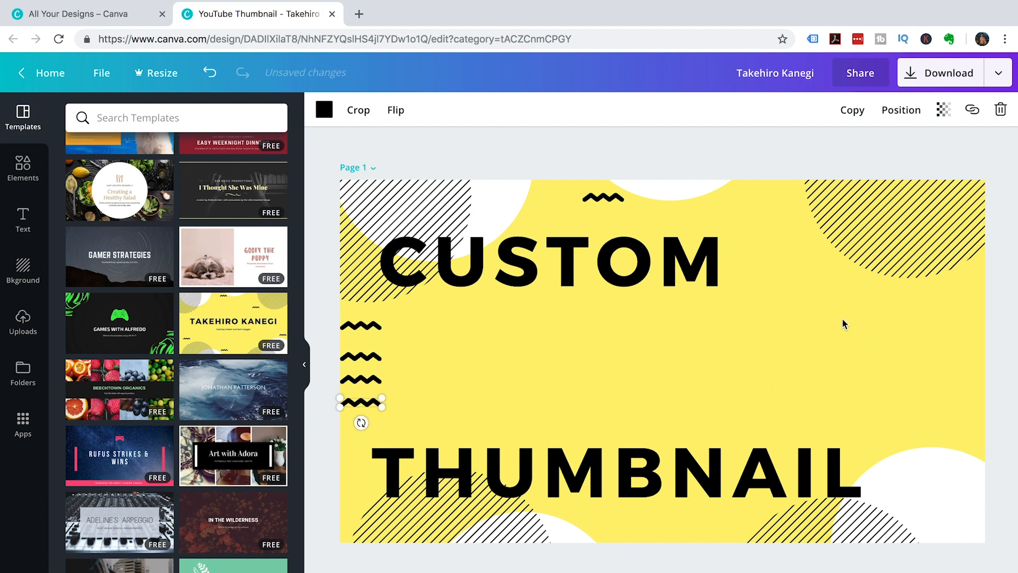
mouse_move(891, 240)
left_mouse_down()
mouse_move(684, 223)
mouse_move(657, 216)
mouse_move(649, 189)
left_mouse_up()
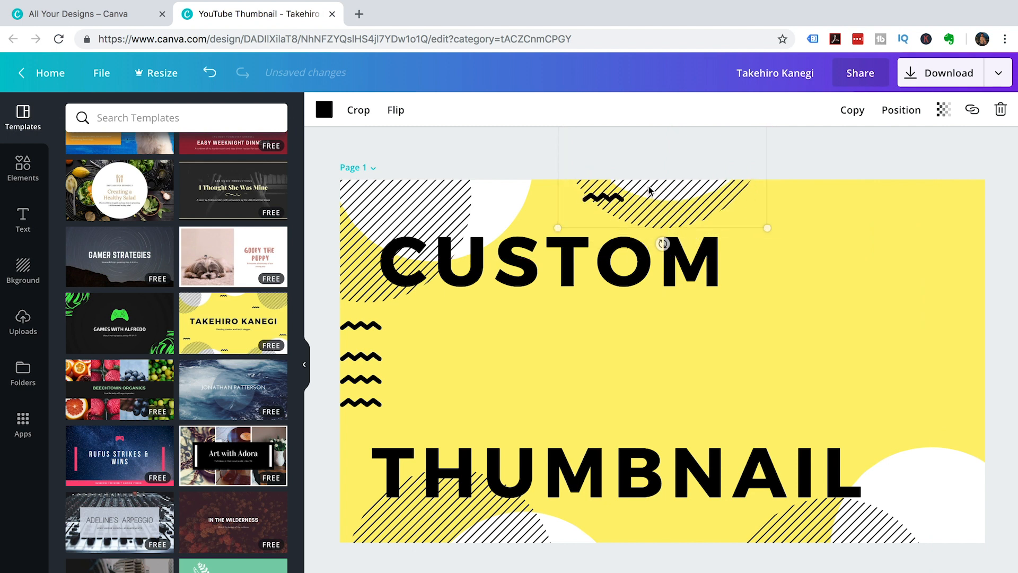
left_click_drag(925, 484, 696, 499)
left_click_drag(874, 527, 682, 530)
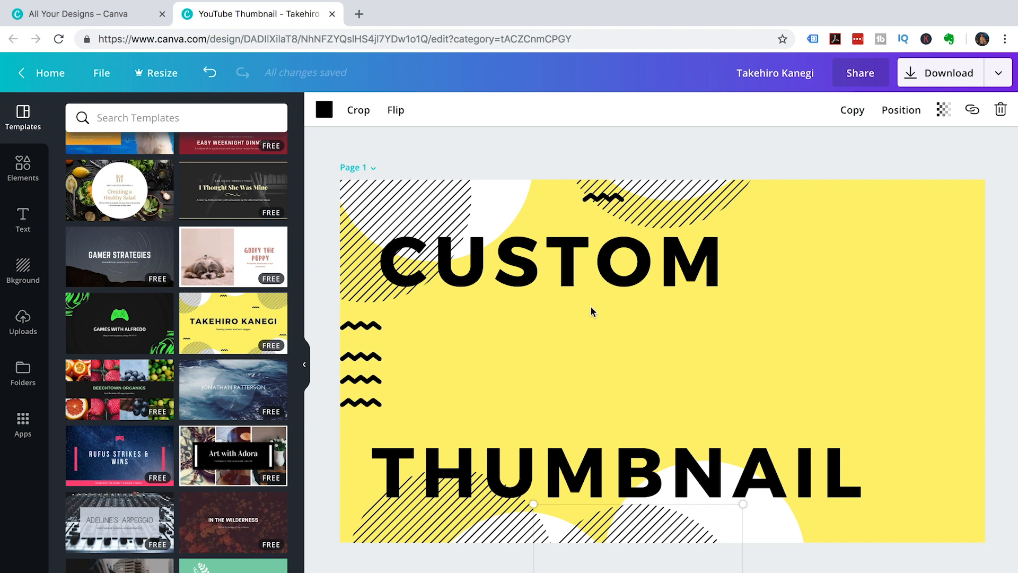
Add the uploaded portrait photo and enlarge it to cover the page's right side from top to bottom.
left_click(23, 321)
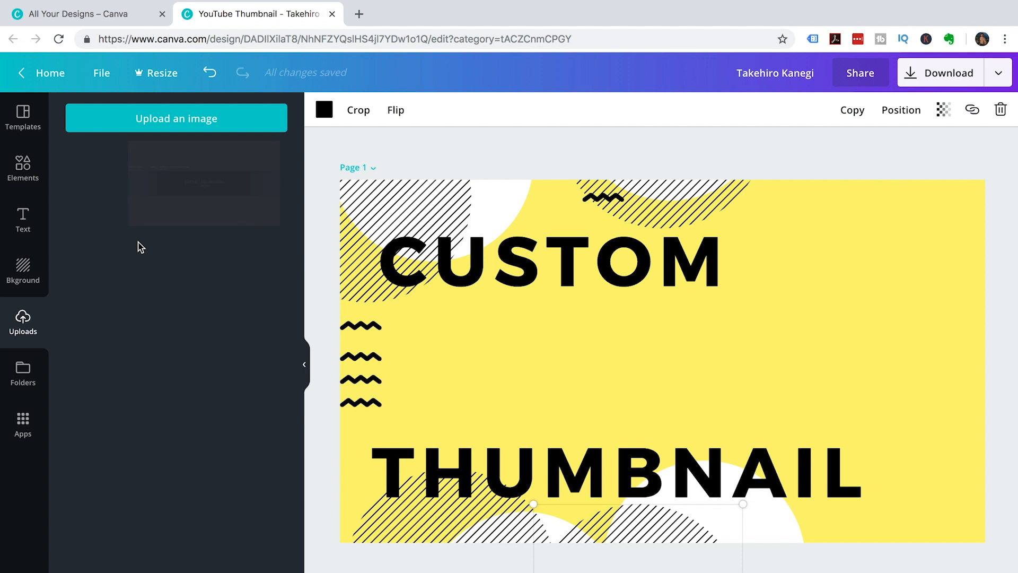
left_click(96, 189)
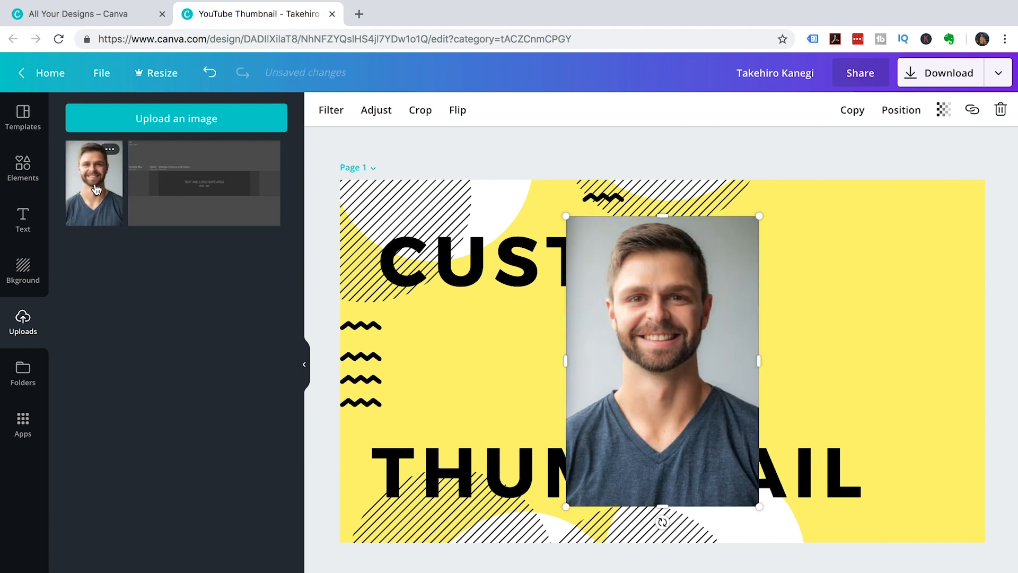
left_click_drag(695, 372, 914, 399)
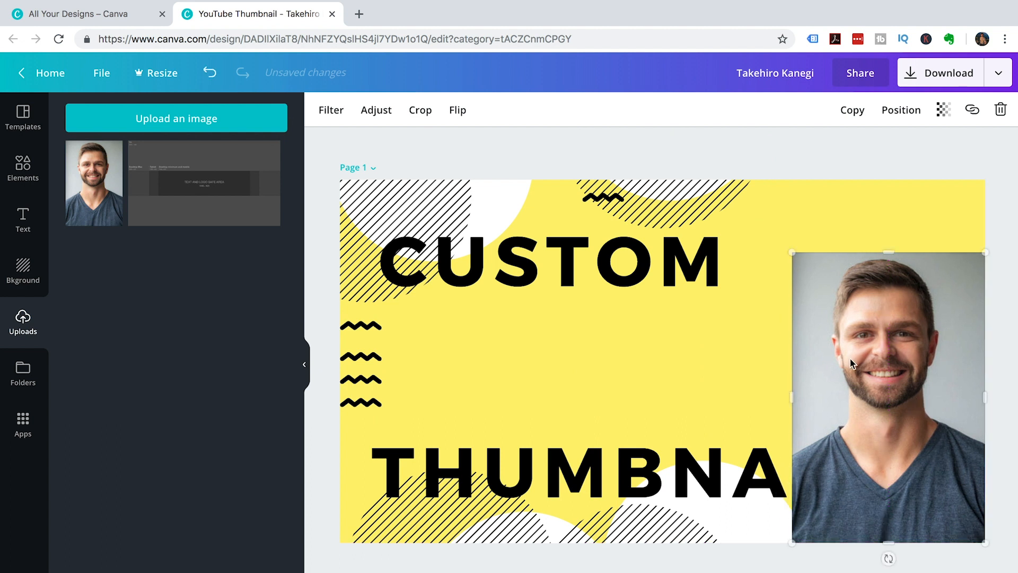
left_click_drag(793, 250, 715, 187)
left_click_drag(879, 345, 897, 357)
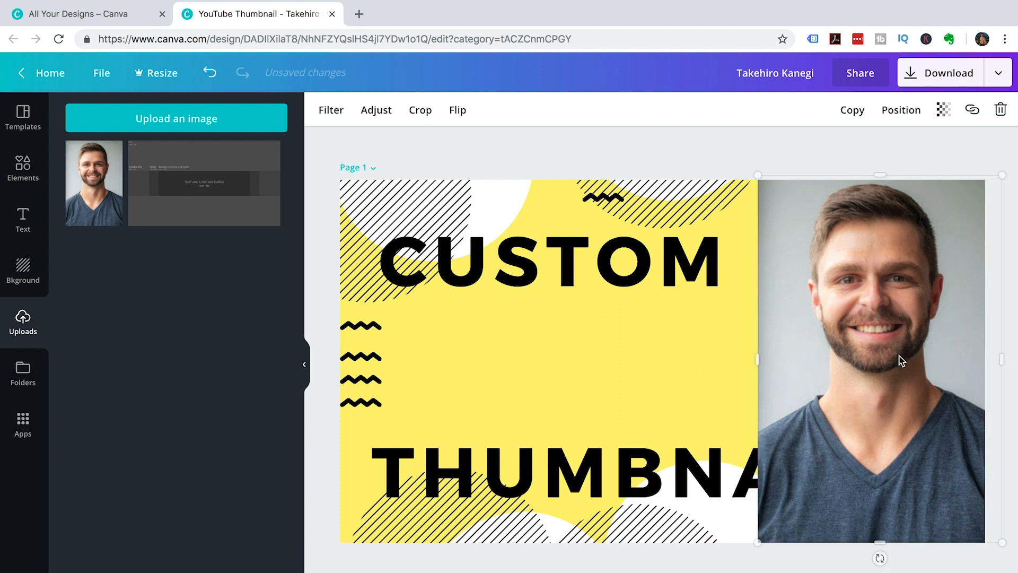
Enlarge the bottom-center striped circle slightly, place it over the portrait's lower right, and bring it in front of the photo.
left_click(518, 378)
left_click_drag(640, 526, 632, 429)
left_click_drag(733, 406, 776, 398)
left_click_drag(647, 404, 905, 420)
left_click(901, 110)
left_click(873, 148)
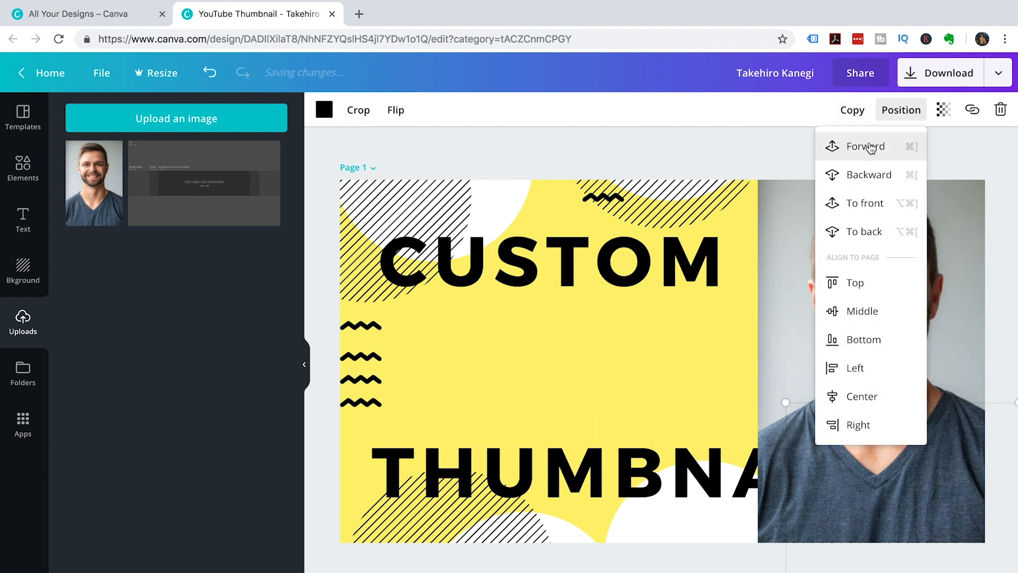
left_click(872, 147)
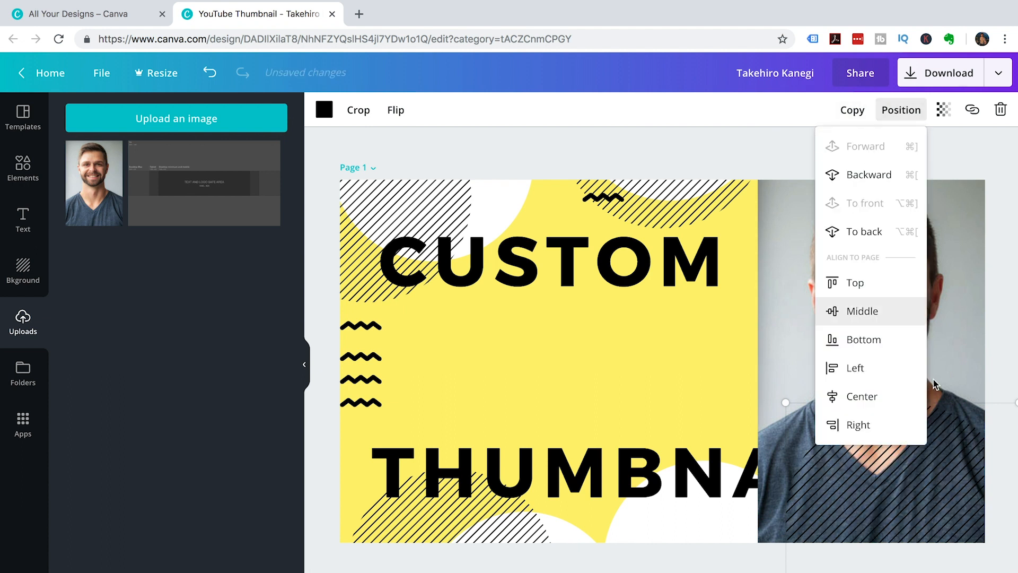
left_click(951, 481)
mouse_move(957, 421)
left_mouse_down()
mouse_move(943, 421)
mouse_move(978, 426)
left_mouse_up()
Bring the bottom white circle in front of the photo and move it over the portrait's lower-left corner.
left_click(679, 526)
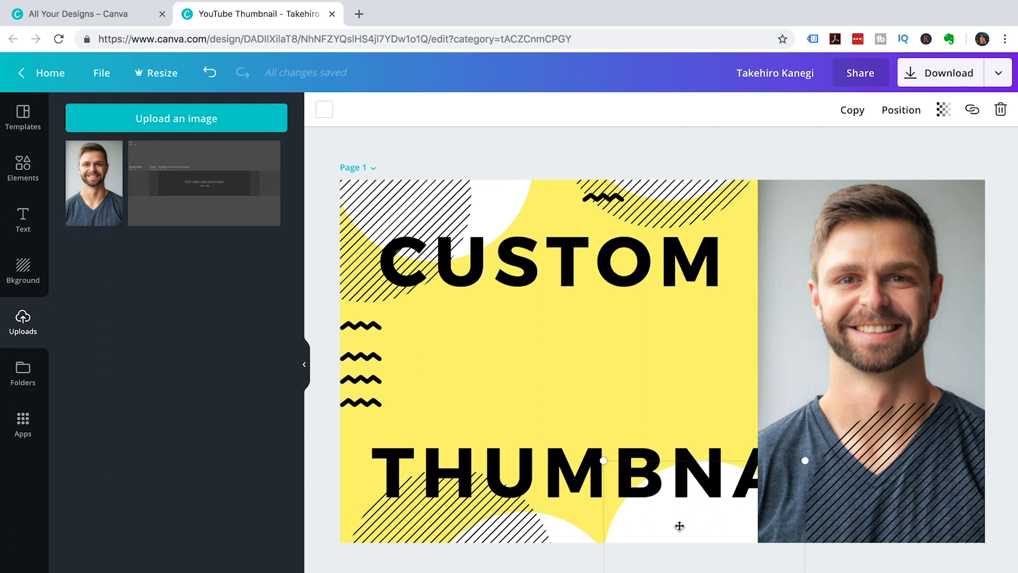
left_click(901, 110)
left_click(865, 145)
left_click(865, 146)
left_click_drag(635, 517, 731, 504)
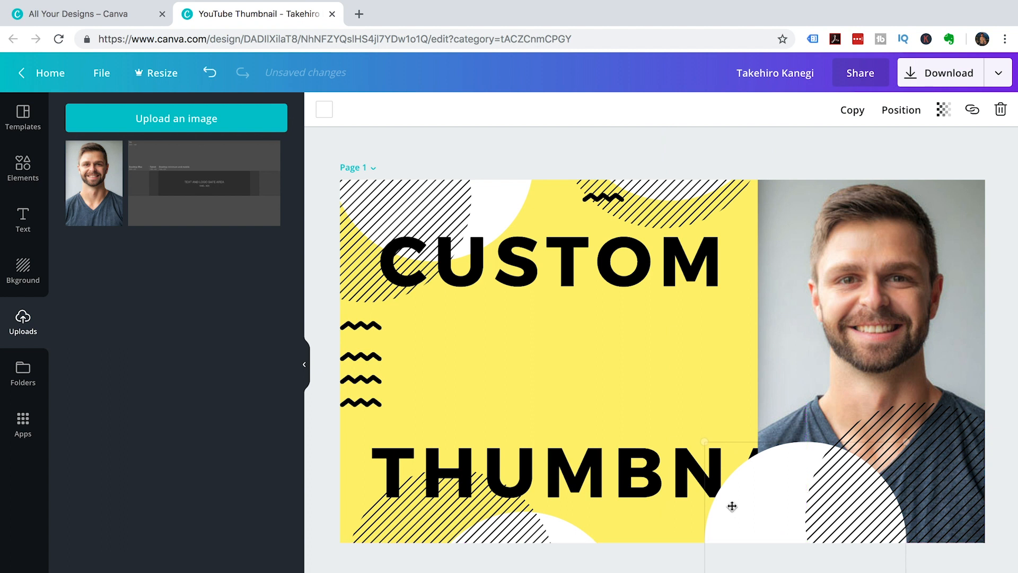
Bring the "THUMBNAIL" text to the front, above the photo and circles, and shift it slightly left.
left_click(599, 498)
left_click(901, 111)
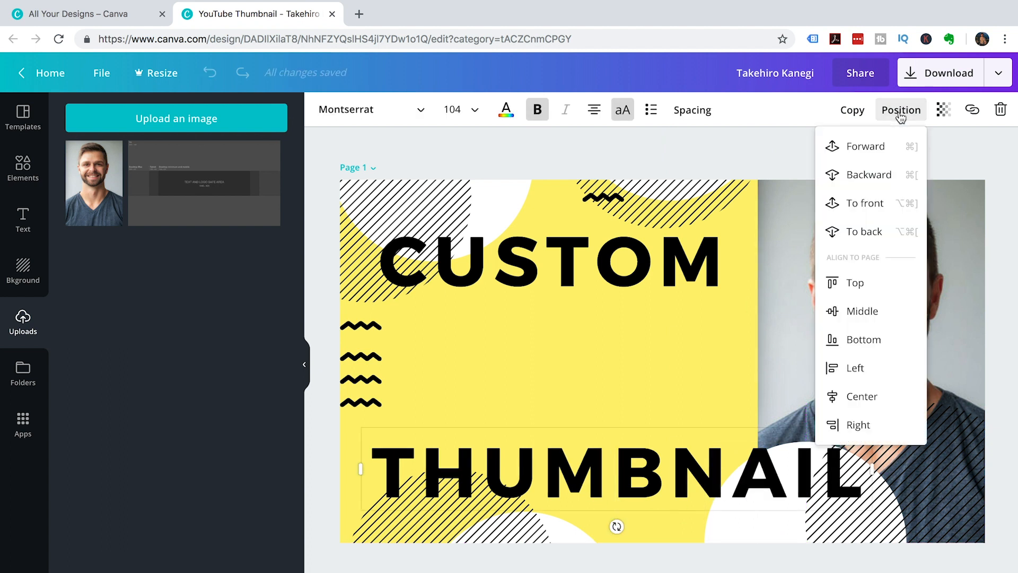
left_click(866, 203)
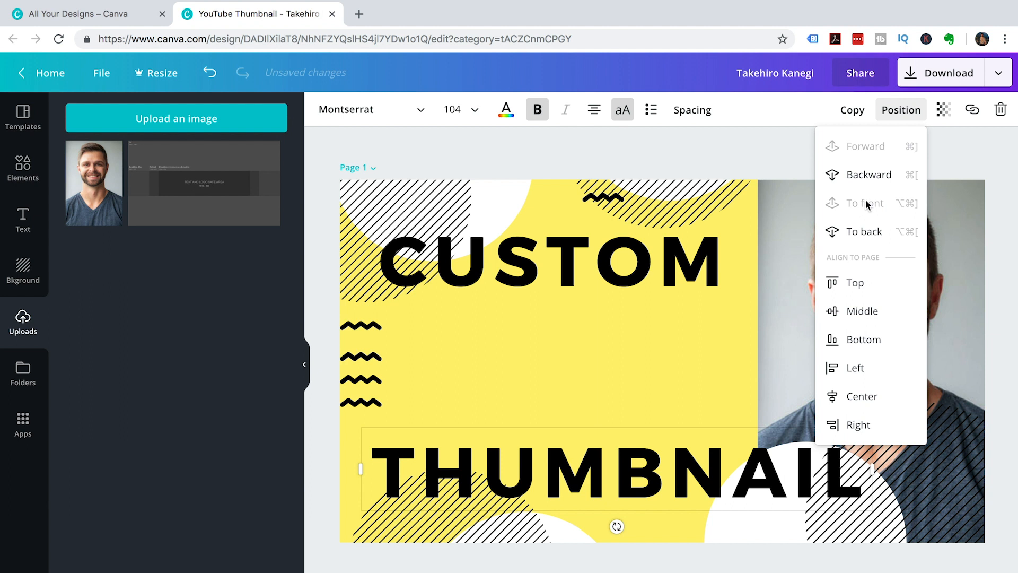
left_click(648, 381)
left_click_drag(596, 479, 582, 479)
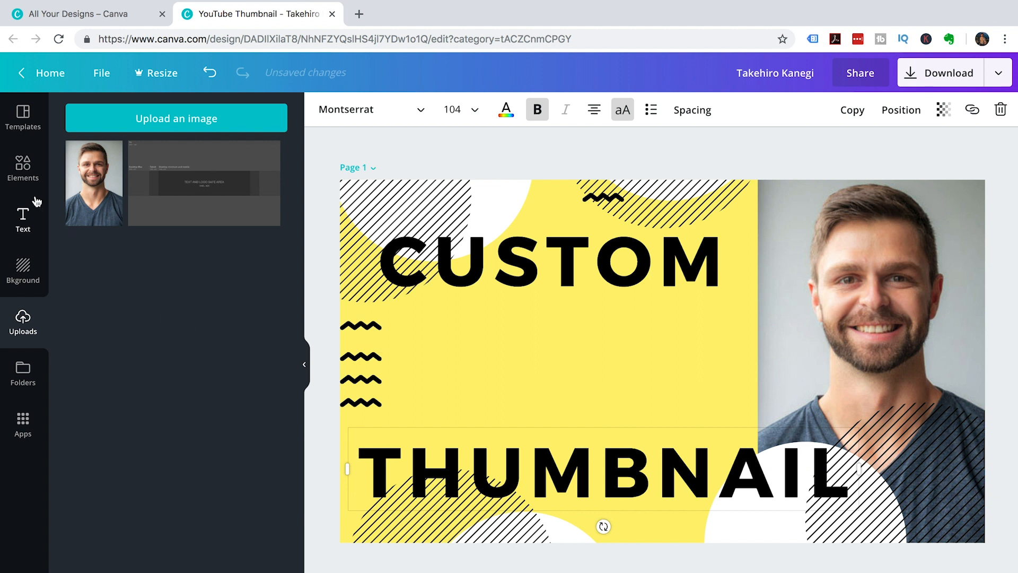
Search the elements for "shapes" and add the gray rounded square with the white border to the page.
left_click(19, 168)
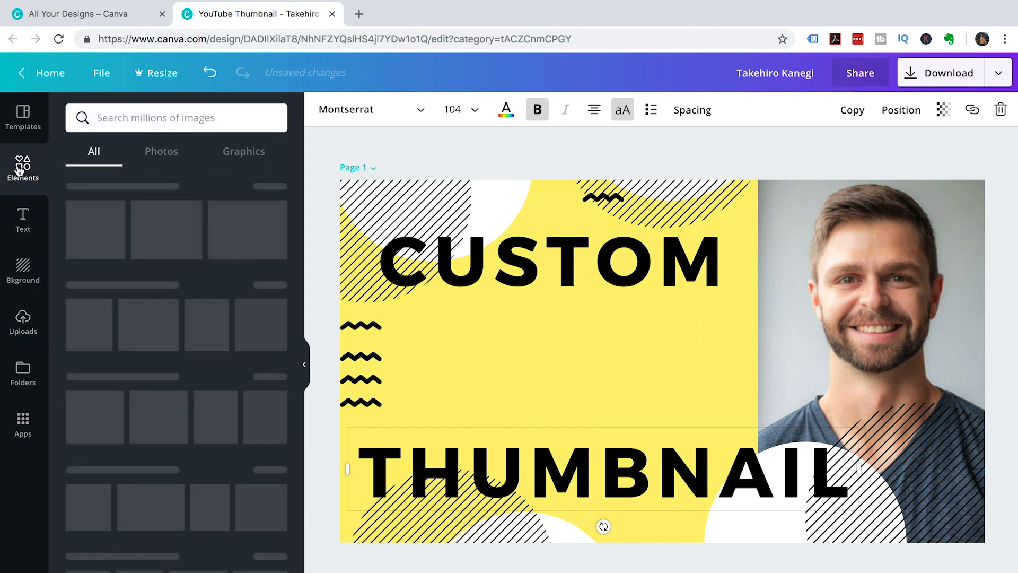
left_click(159, 117)
type("shapes")
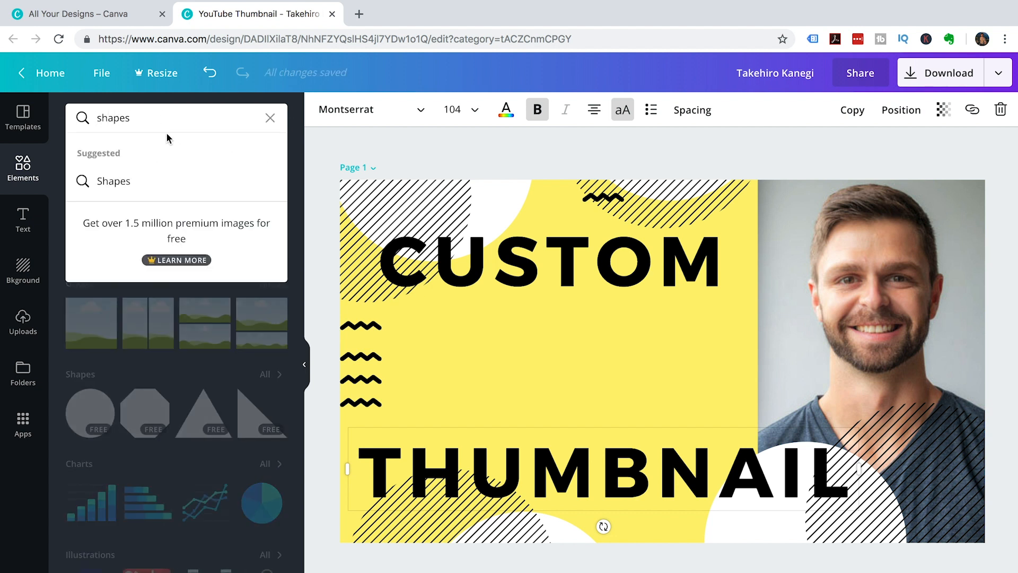
key("Return")
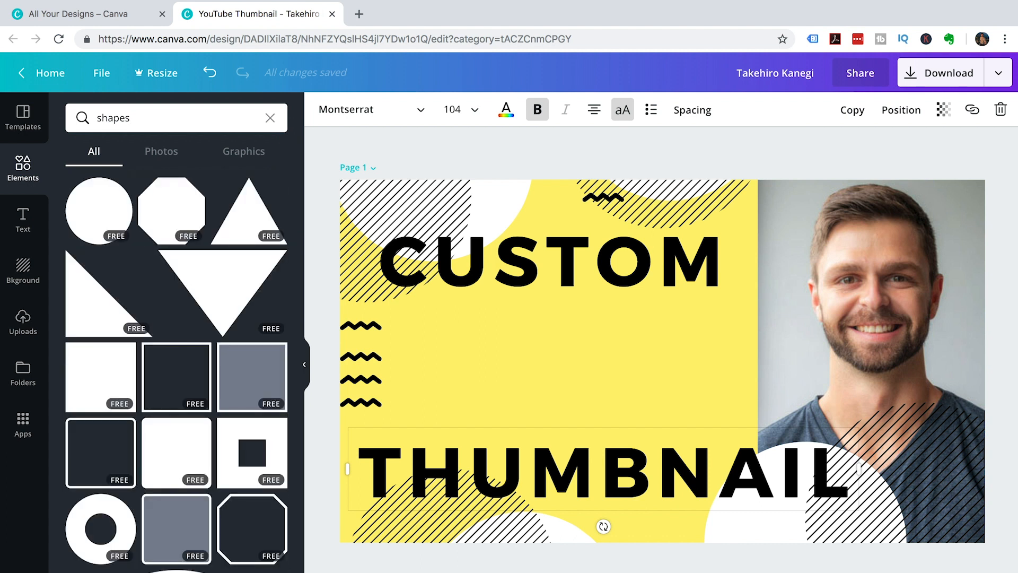
scroll(176, 456, "down", 3)
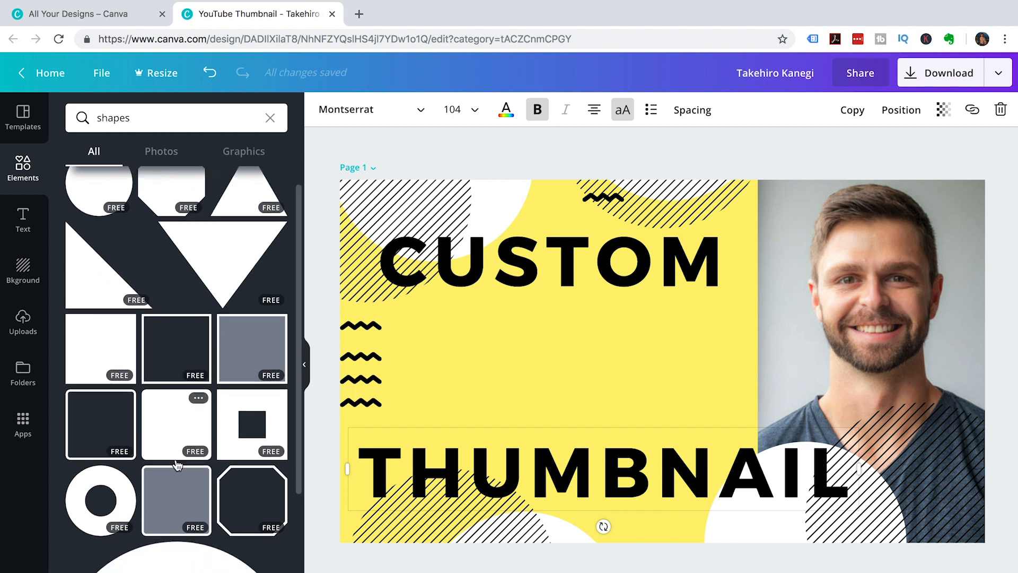
left_click(177, 445)
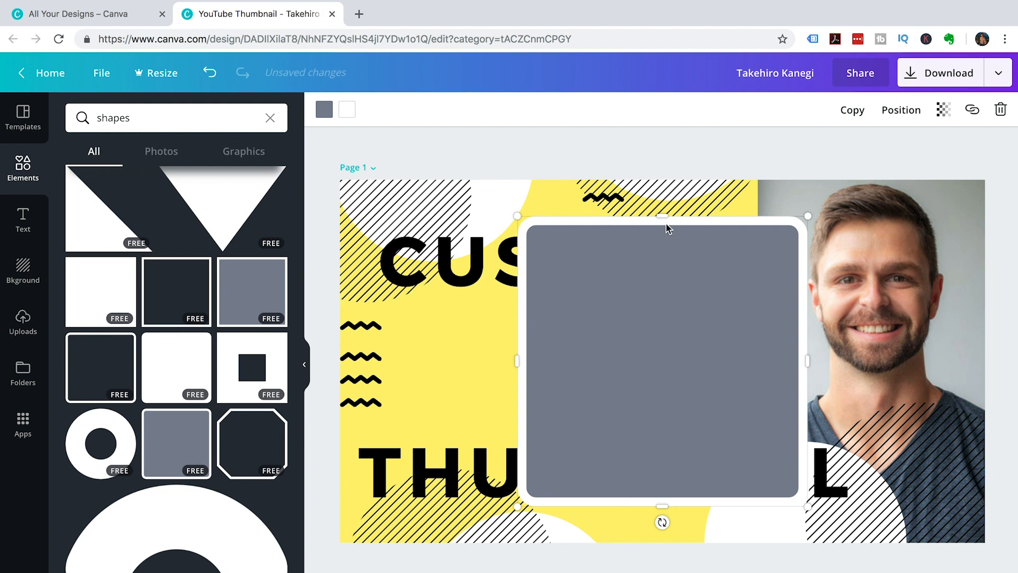
Flatten the rounded square into a bar and stretch it over the full width of the "THUMBNAIL" text.
left_click_drag(665, 218, 663, 466)
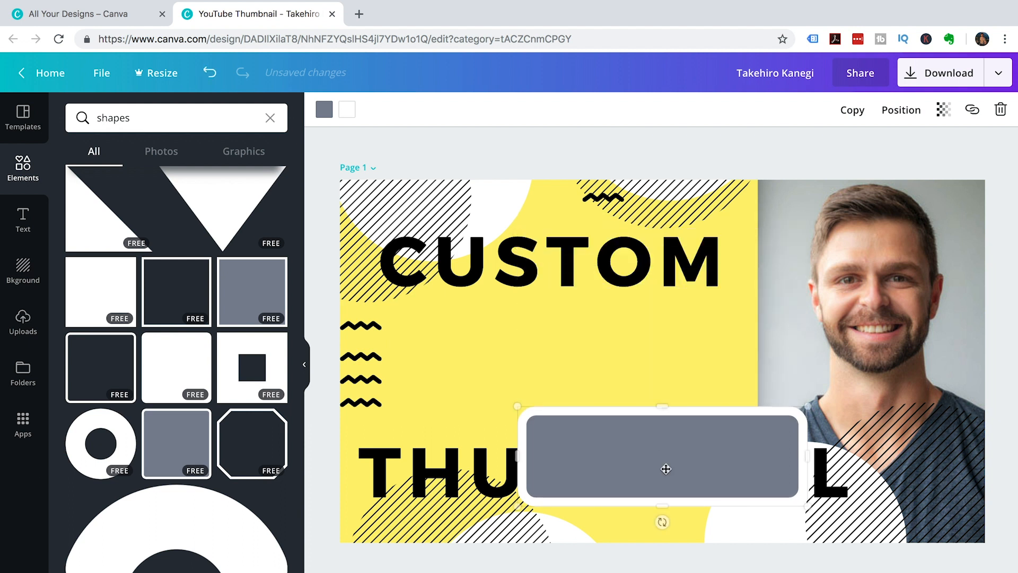
left_click_drag(726, 456, 563, 482)
left_click_drag(636, 477, 869, 484)
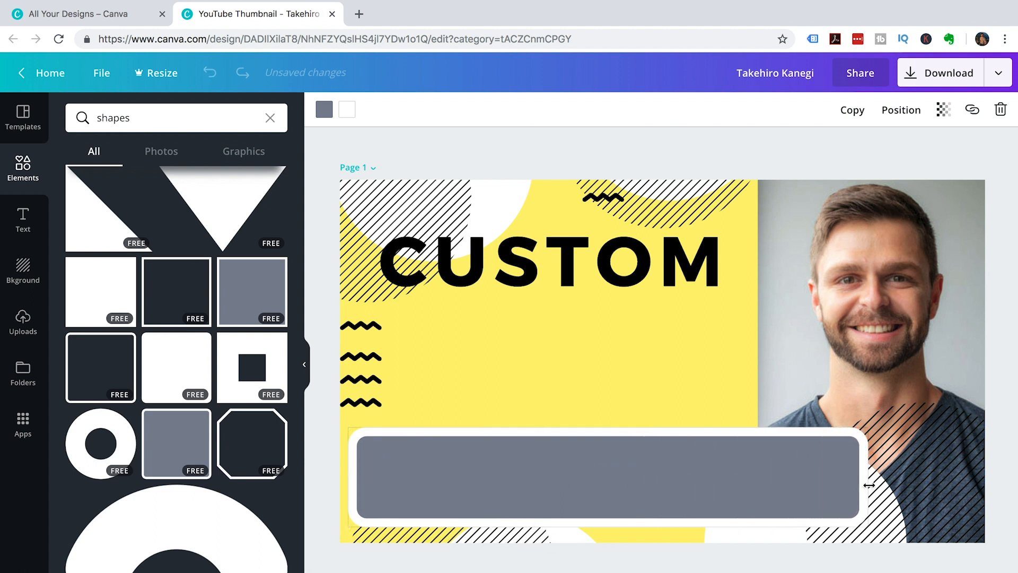
Send the rounded bar one level backward behind "THUMBNAIL" and center the text inside the bar.
left_click(900, 109)
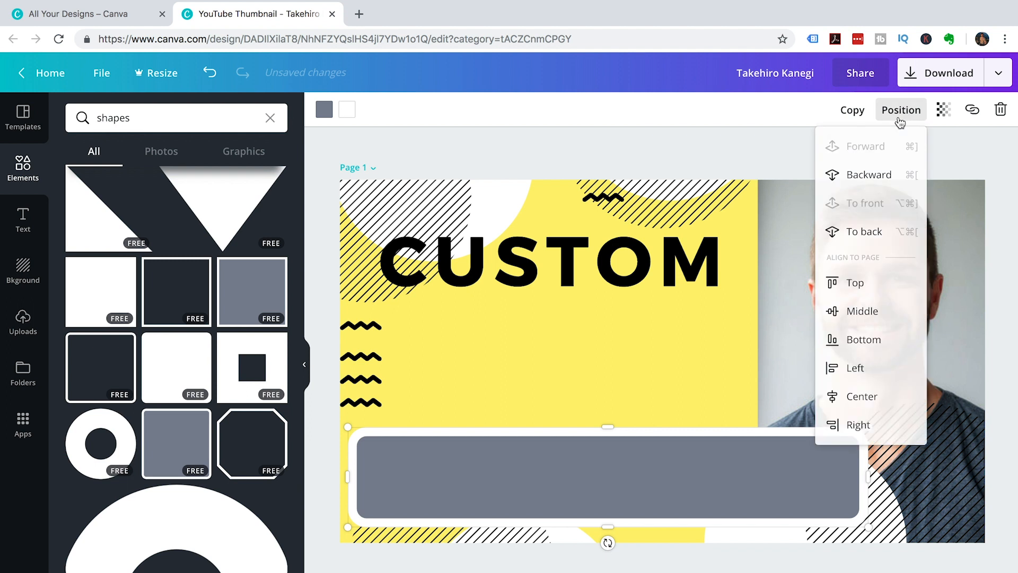
left_click(866, 178)
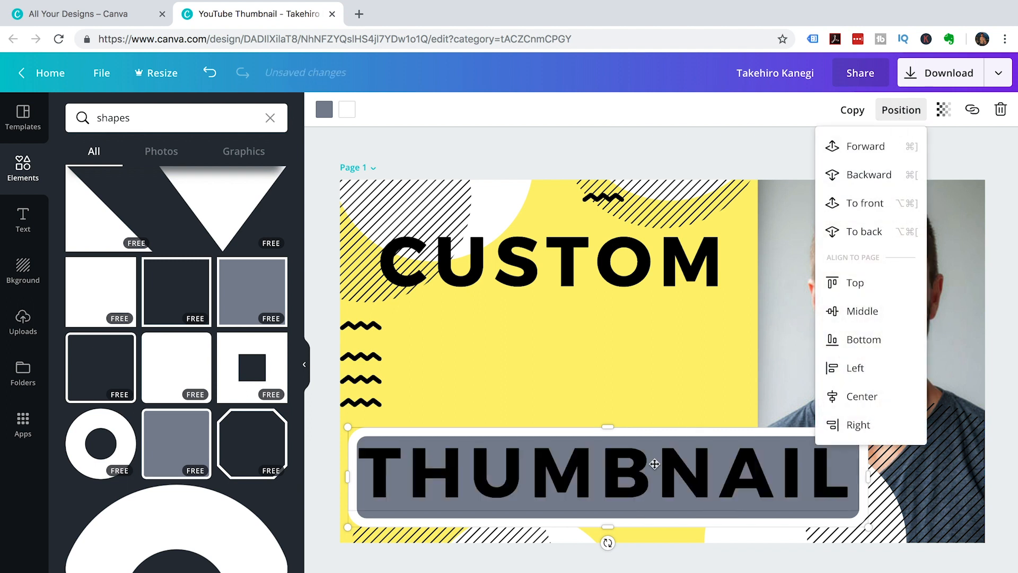
left_click_drag(635, 436, 640, 441)
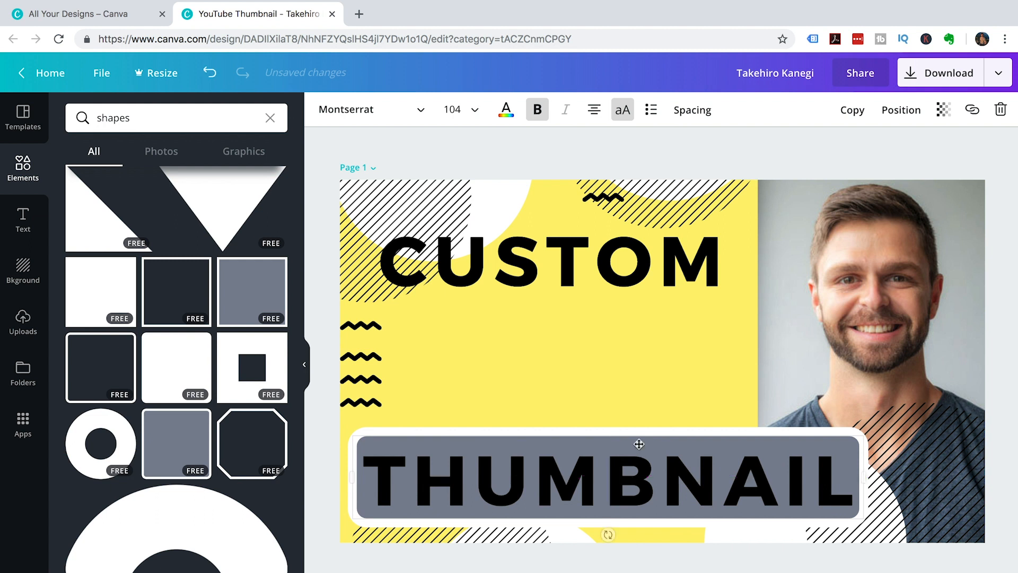
Recolor the rounded bar behind "THUMBNAIL" with a white fill and a black border.
left_click(399, 433)
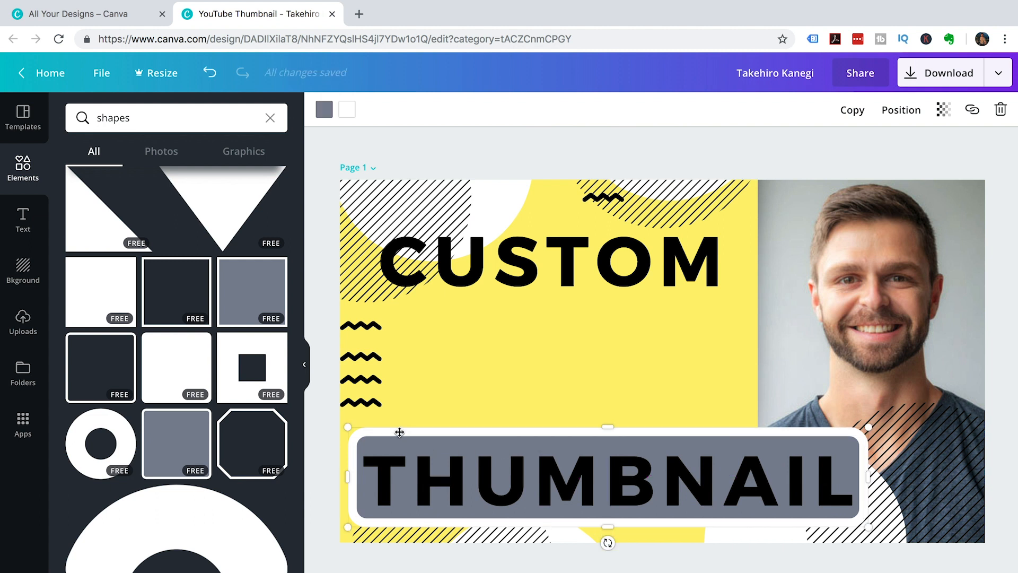
left_click(324, 111)
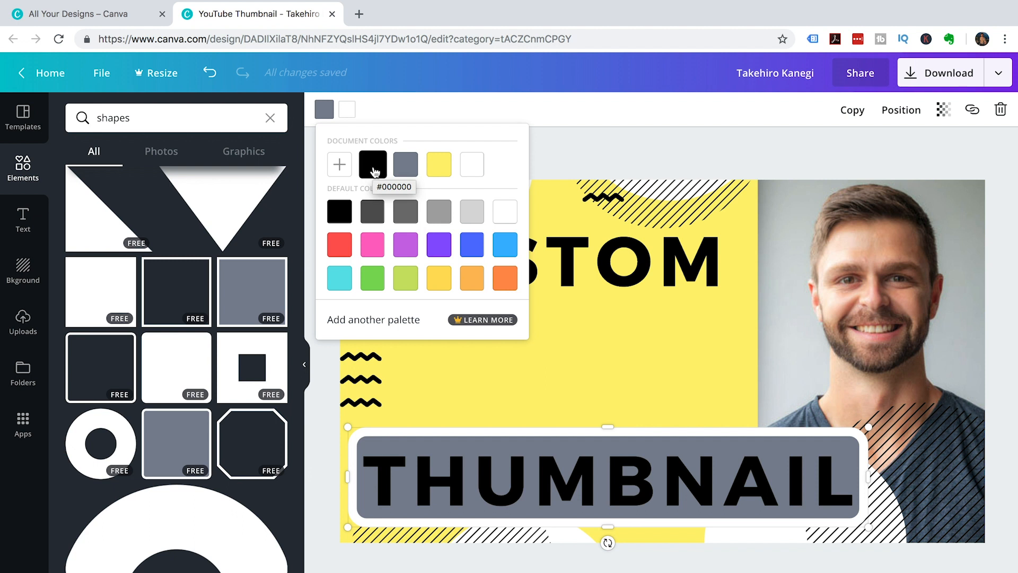
left_click(473, 170)
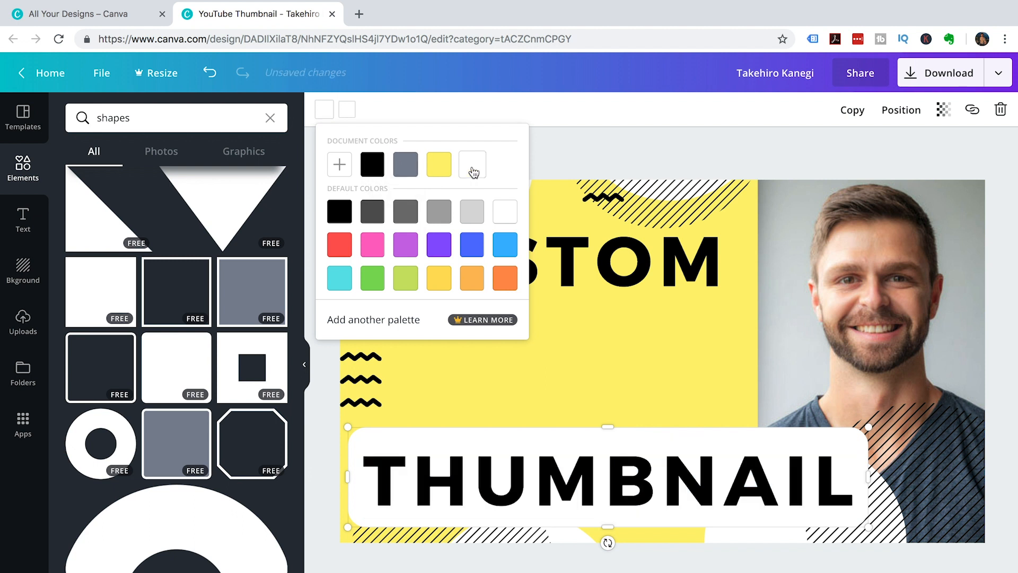
left_click(349, 109)
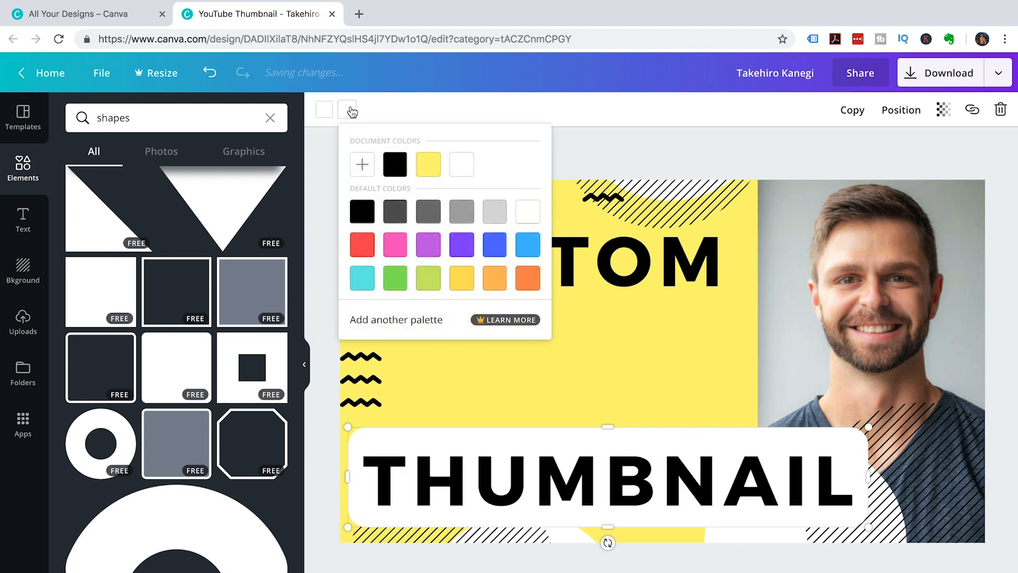
left_click(394, 165)
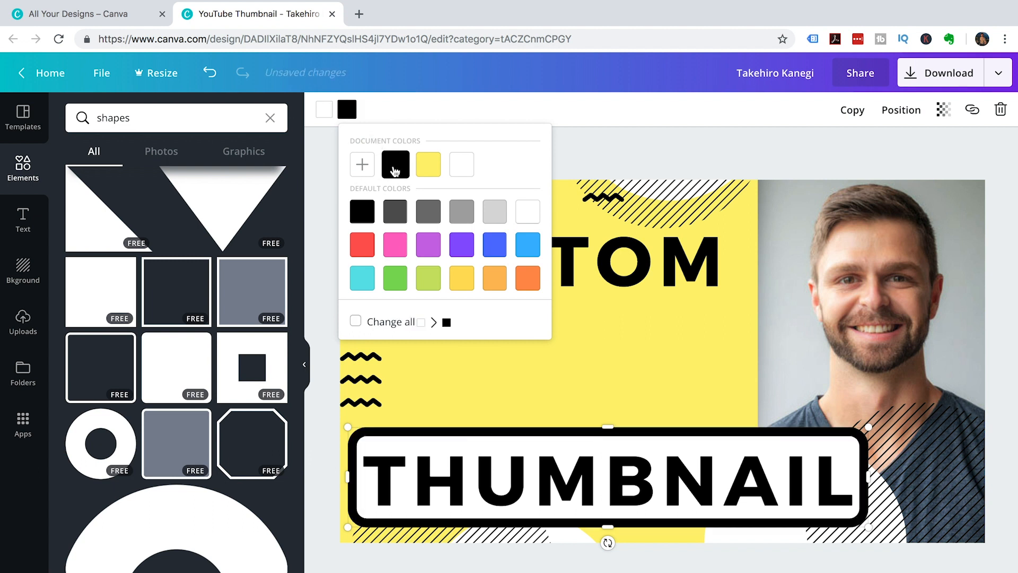
Move "THUMBNAIL" slightly upward inside the black frame, then fine-tune its position with small nudges down and right.
left_click_drag(648, 442, 649, 435)
key("Down")
key("Down")
key("Down")
key("Down")
key("Down")
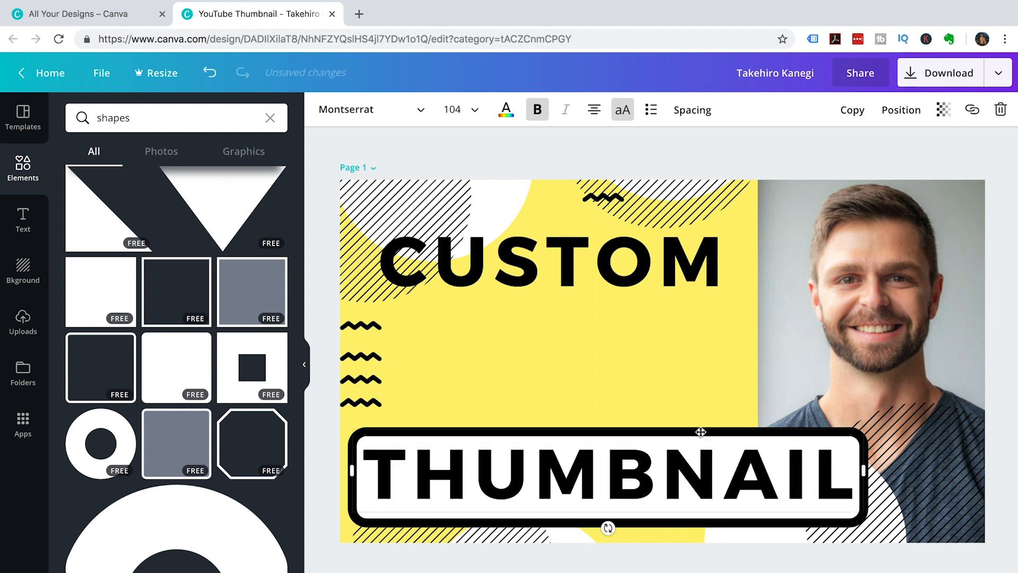
key("Right")
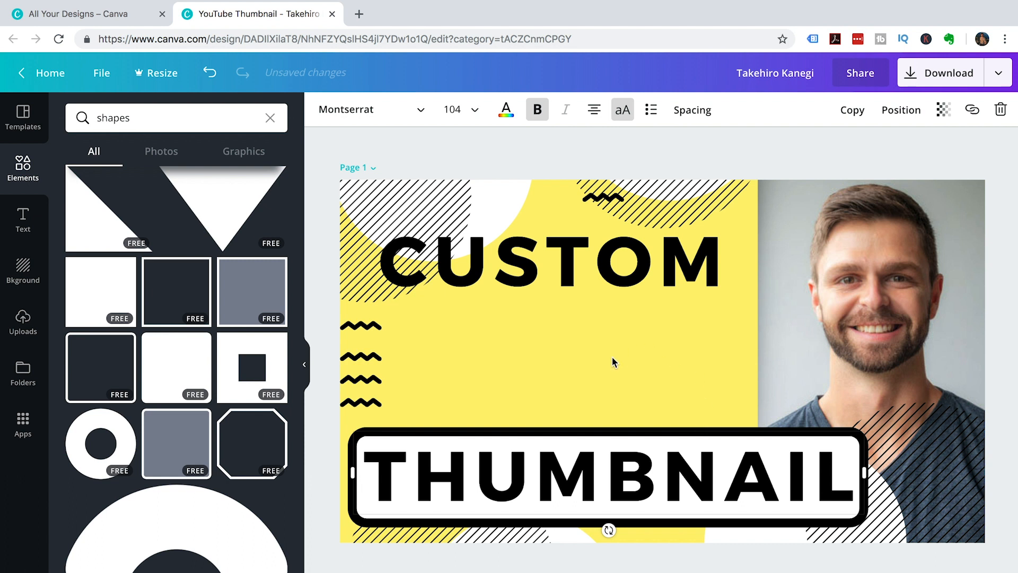
Duplicate the rounded bar behind "THUMBNAIL" and place the copy over the "CUSTOM" text.
left_click(469, 431)
left_click_drag(627, 430, 627, 442)
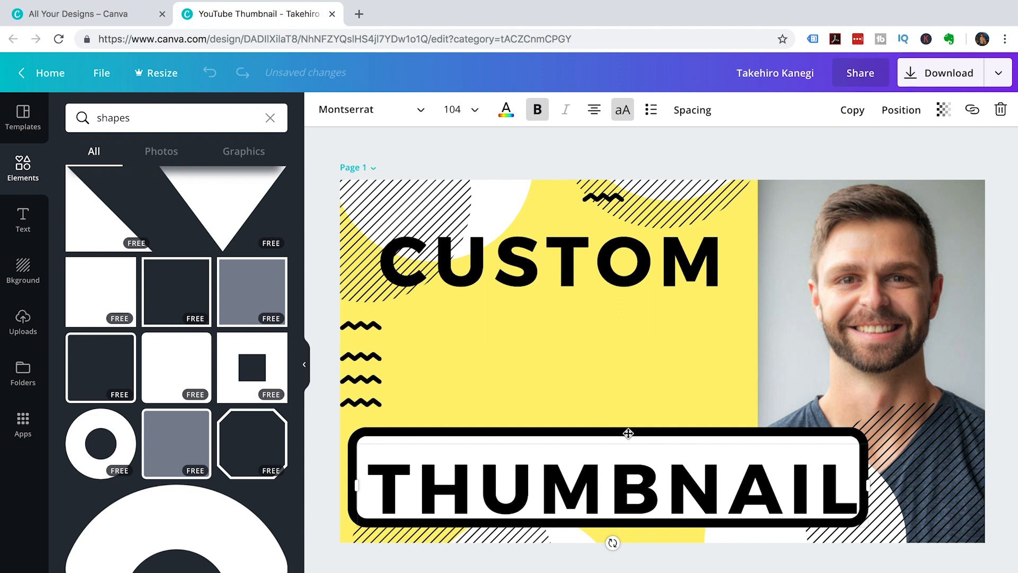
left_click(652, 429)
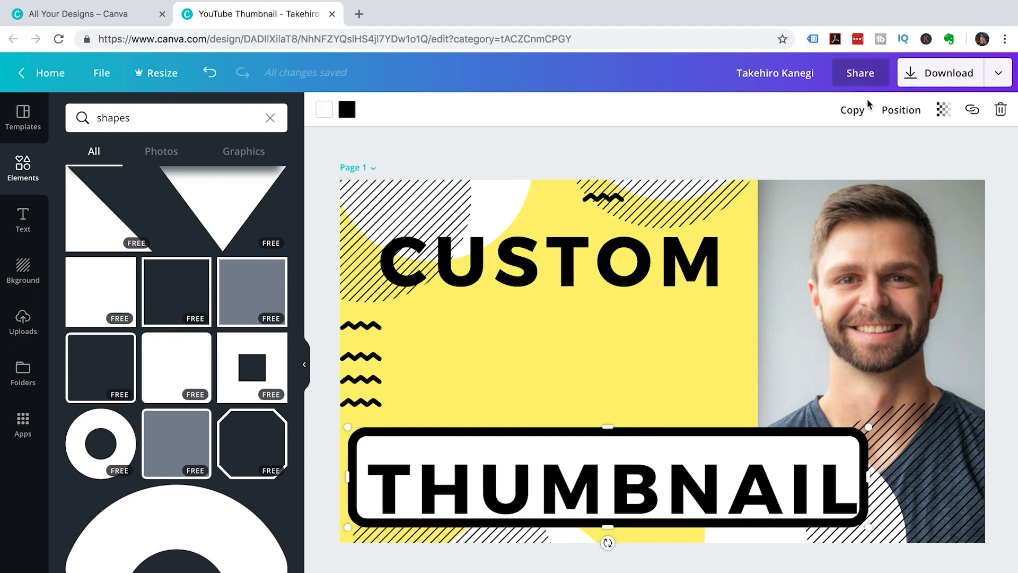
left_click(856, 109)
left_click_drag(659, 447, 644, 248)
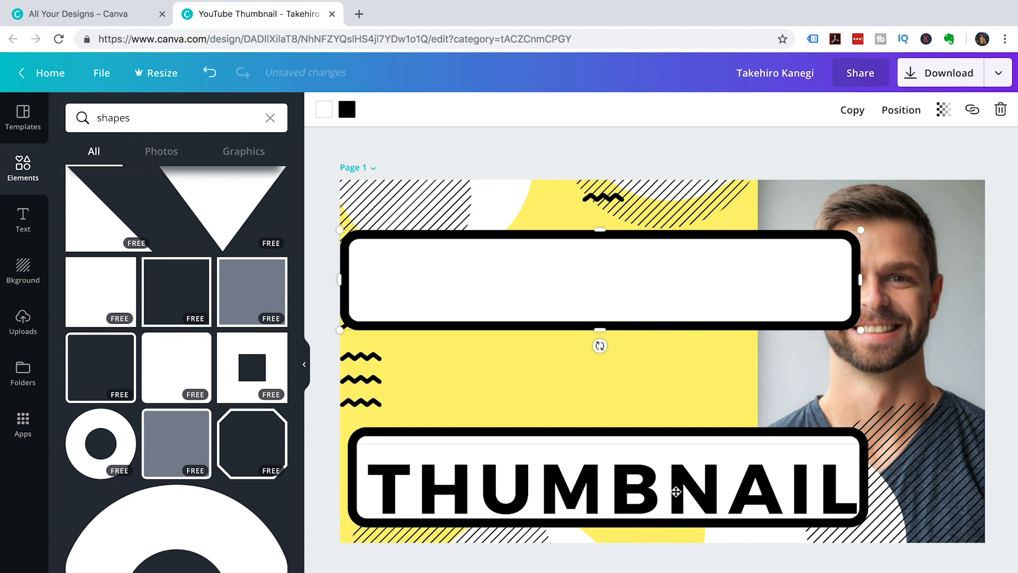
Move "THUMBNAIL" back up inside its black frame and nudge it until it sits centered between the borders.
left_click(676, 491)
key("Up")
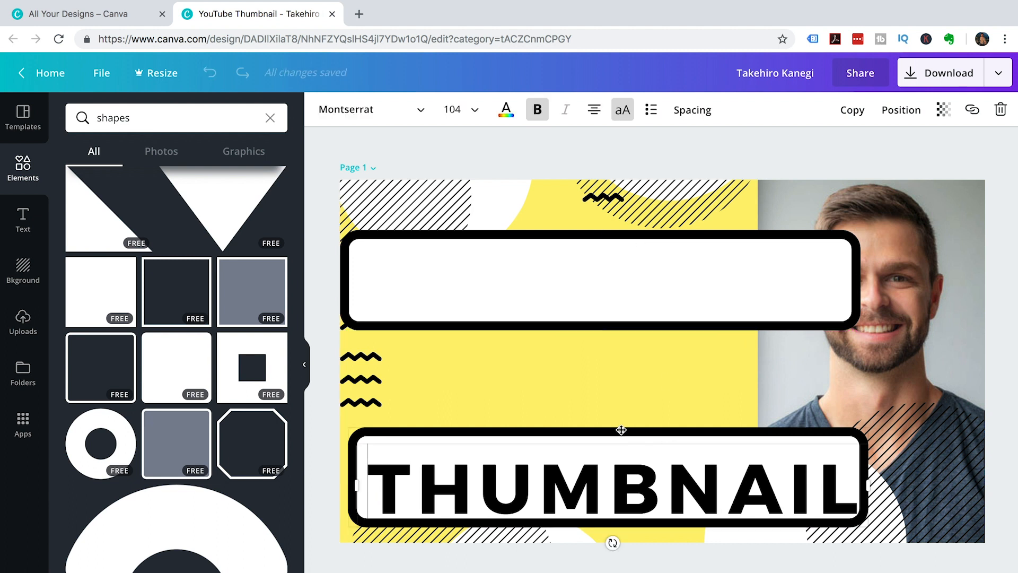
left_click_drag(598, 442, 599, 429)
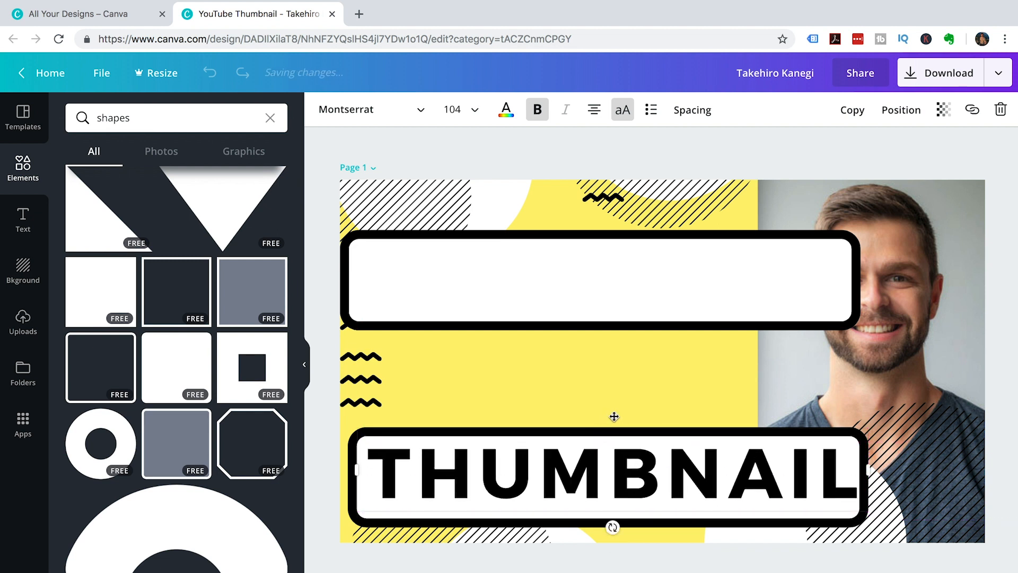
key("Left")
key("Left")
key("Left")
key("Left")
key("Left")
key("Left")
key("Left")
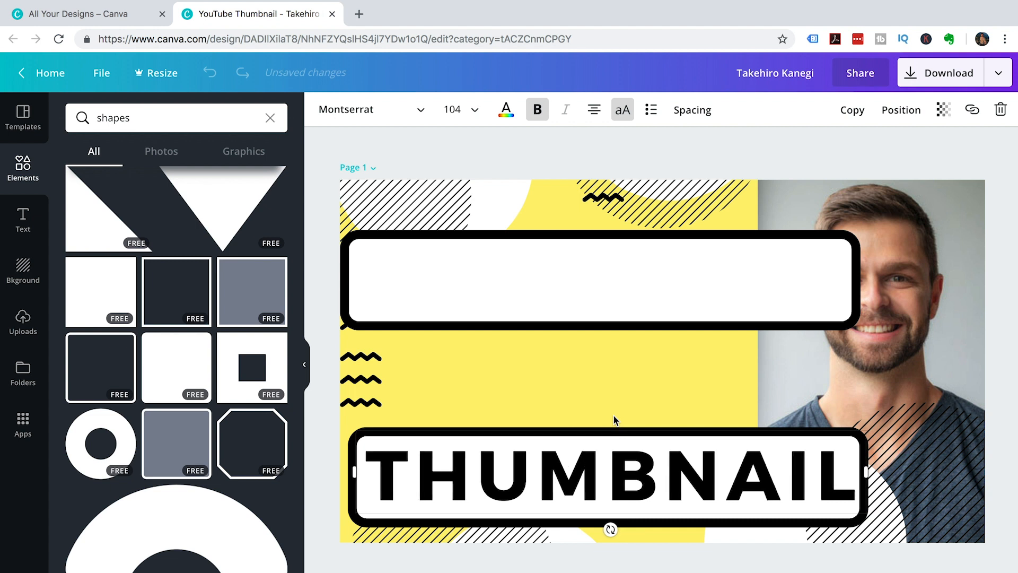
key("Down")
key("Down")
key("Down")
key("Down")
key("Down")
key("Down")
key("Down")
key("Down")
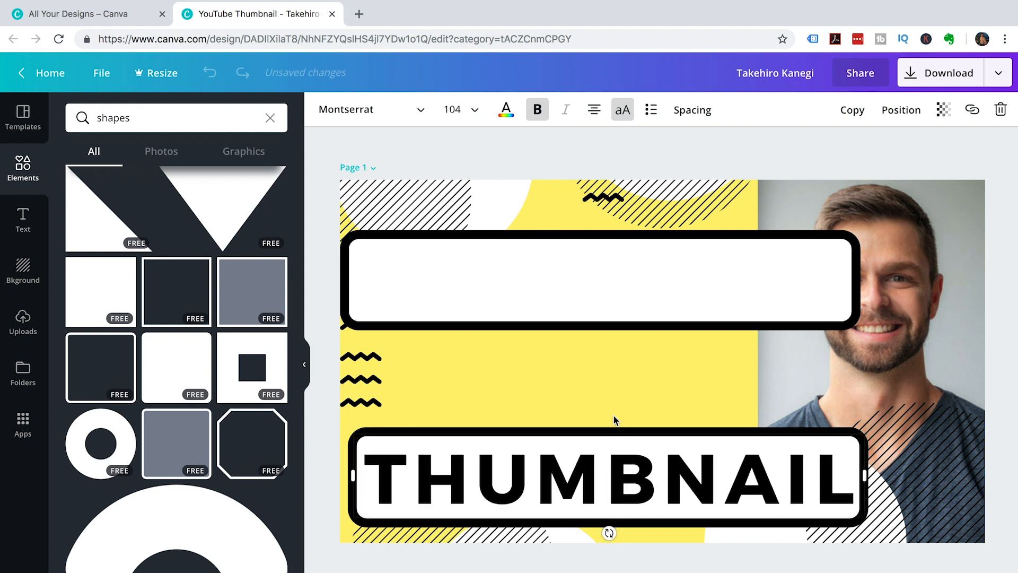
key("Up")
key("Up")
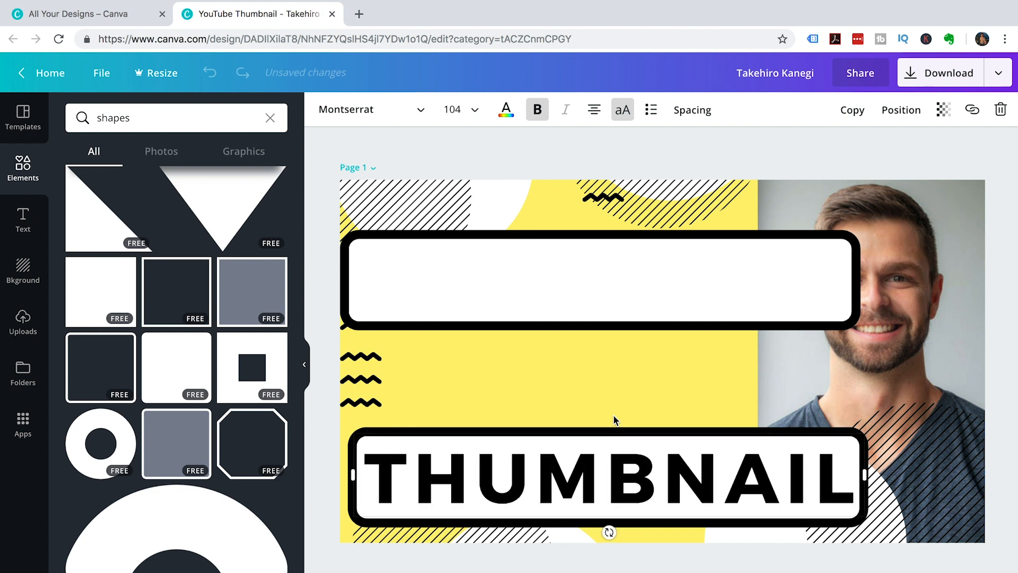
key("Left")
key("Left")
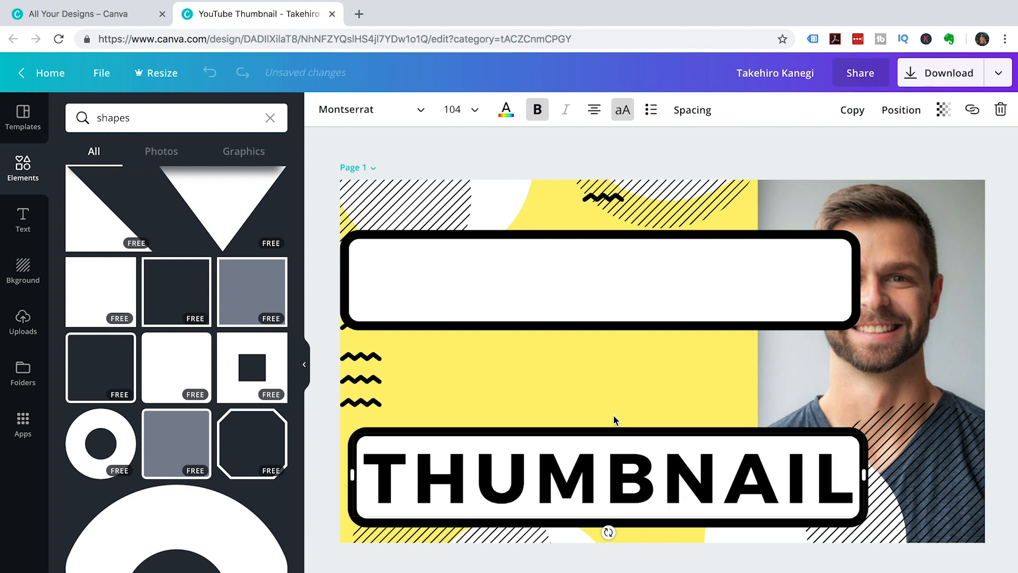
Narrow the duplicated rounded bar to about the width of "CUSTOM" and move it up onto that text.
left_click(592, 366)
left_click(608, 284)
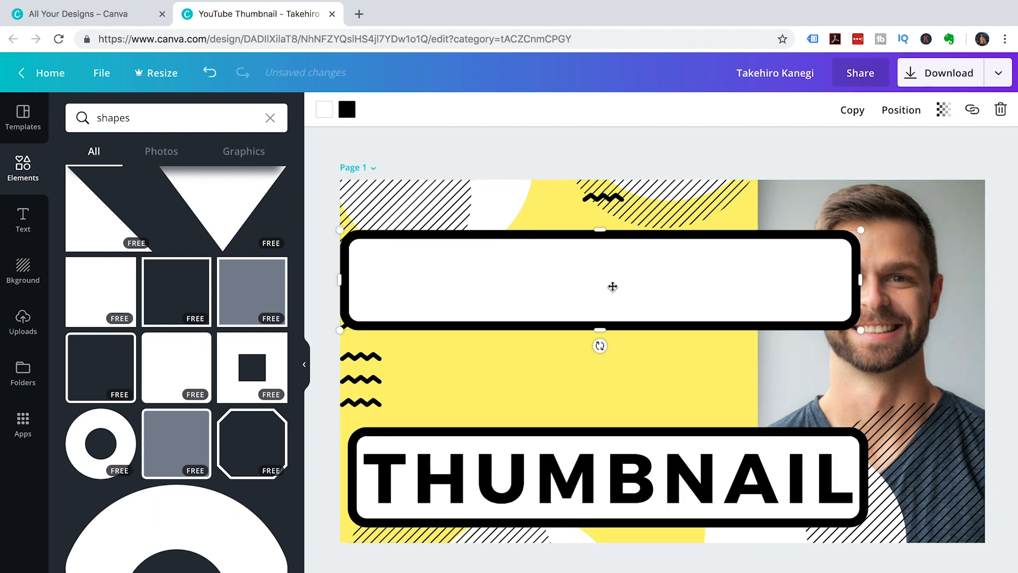
left_click_drag(840, 279, 740, 263)
left_click_drag(641, 277, 650, 256)
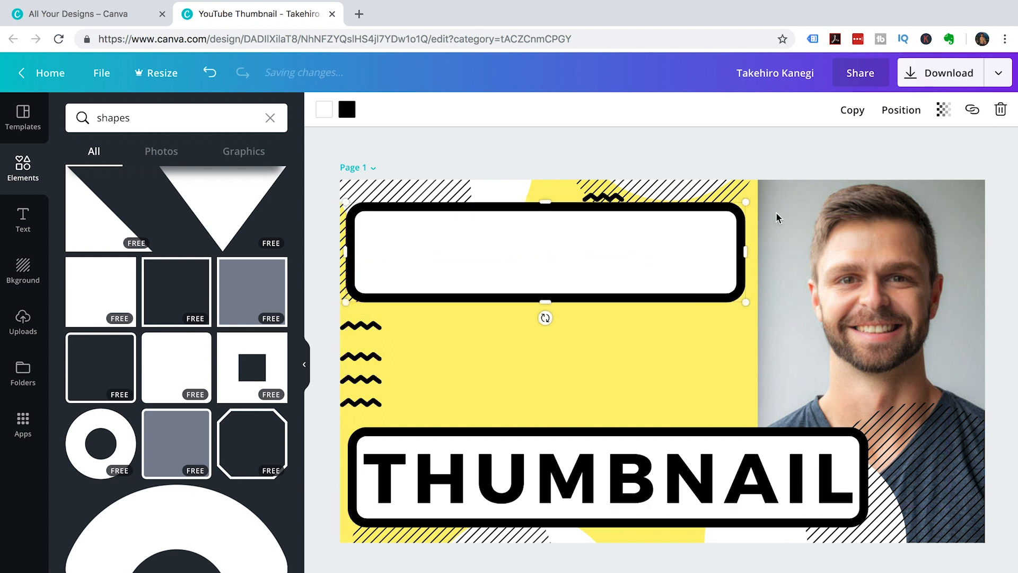
Send the upper rounded bar backward until it lies behind the "CUSTOM" text.
left_click(905, 116)
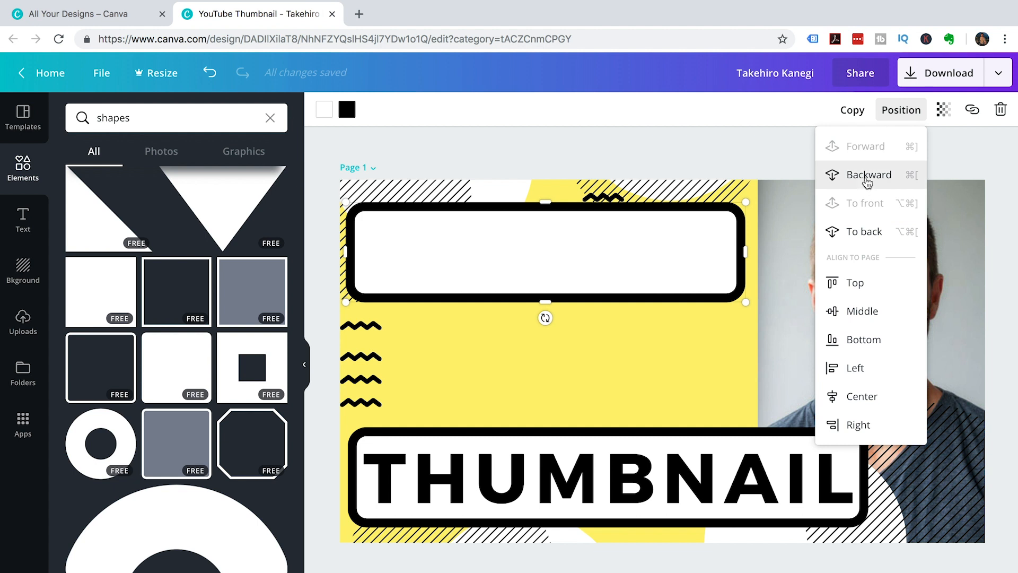
left_click(866, 180)
left_click(865, 180)
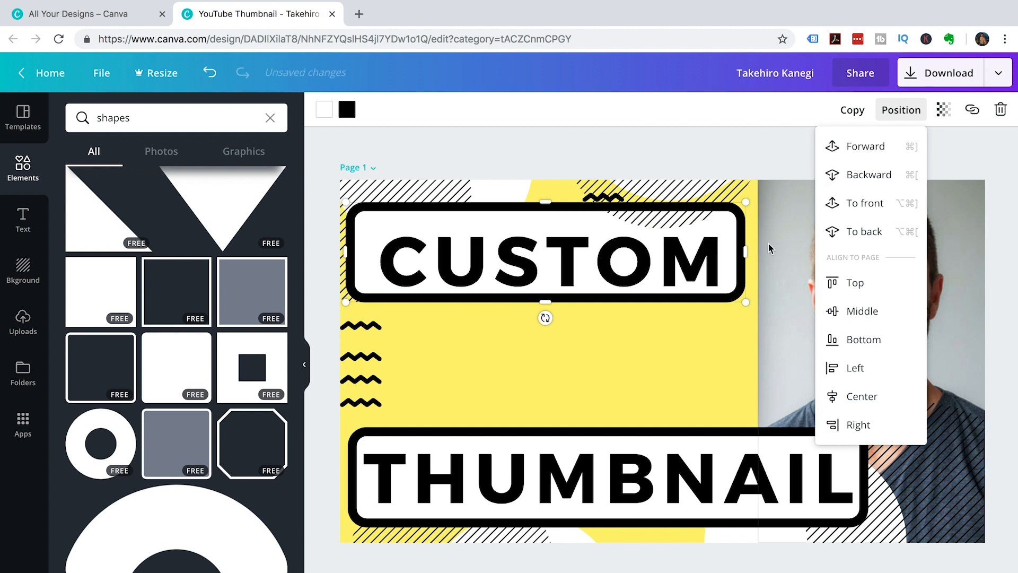
Move "CUSTOM" up and to the left inside the upper frame, then nudge it slightly to the right.
left_click(670, 264)
left_click_drag(671, 264, 667, 260)
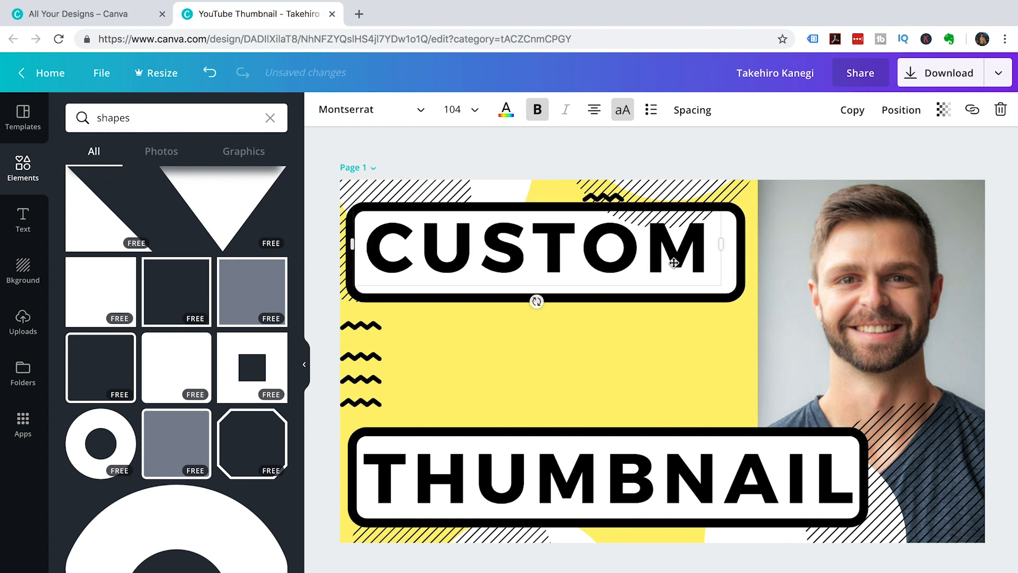
key("Right")
key("Right")
key("Right")
key("Right")
key("Right")
key("Right")
key("Right")
key("Right")
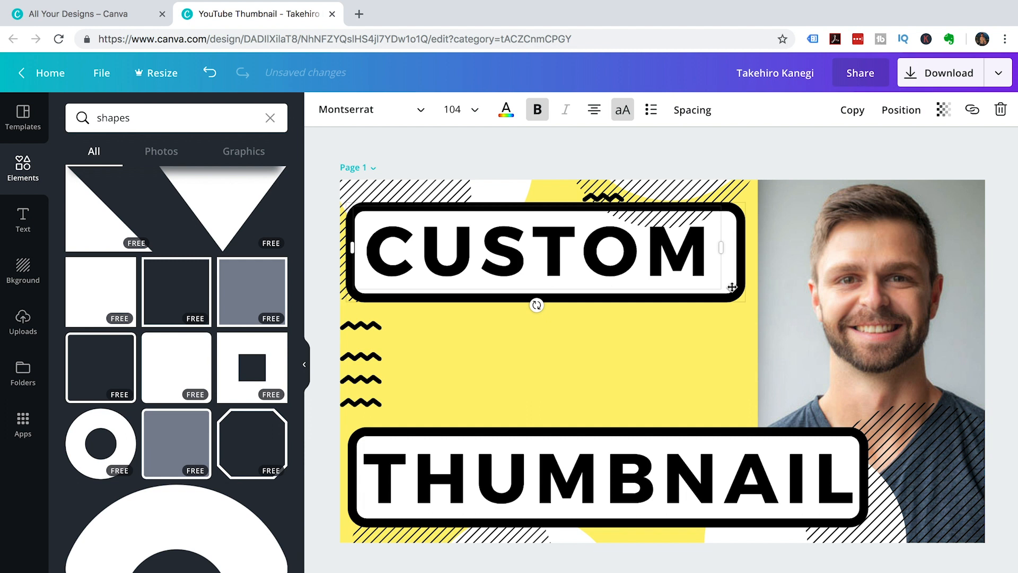
key("Right")
key("Right")
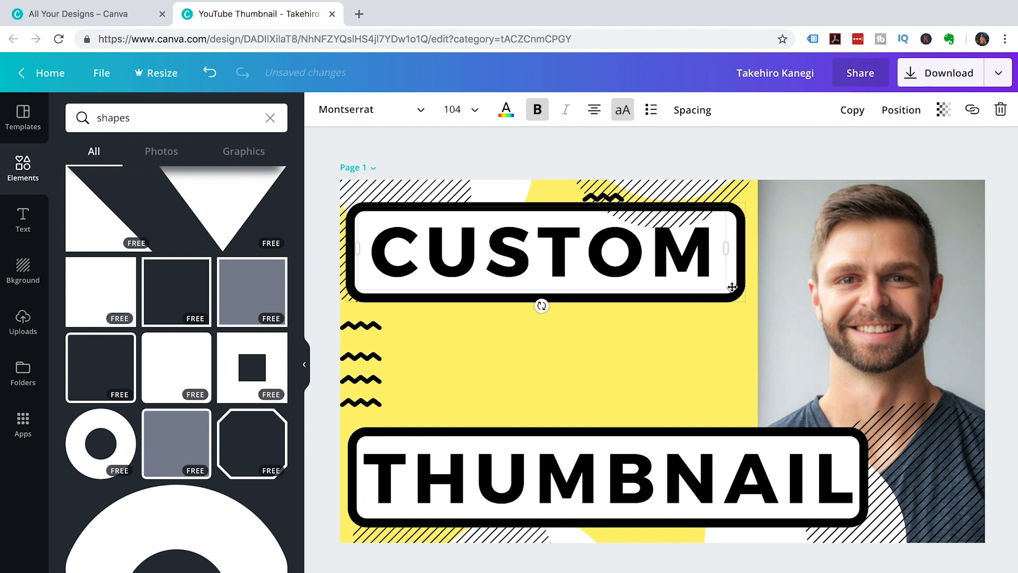
Nudge "CUSTOM" left toward its frame's left border and shorten the frame's right end to fit the text evenly.
key("Left")
key("Left")
key("Left")
key("Left")
key("Left")
key("Left")
key("Left")
key("Left")
key("Left")
key("Left")
key("Left")
key("Left")
key("Left")
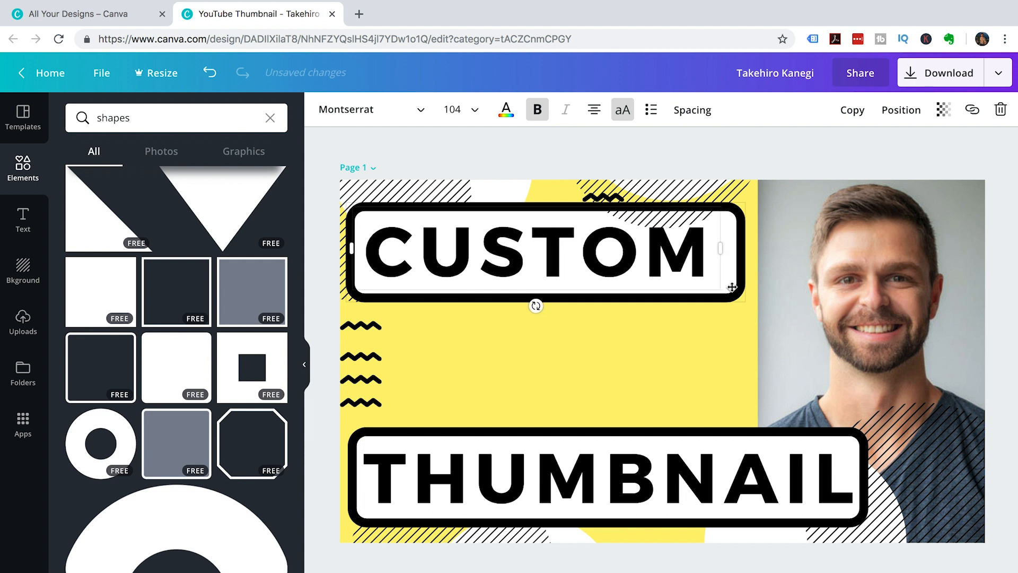
left_click(737, 273)
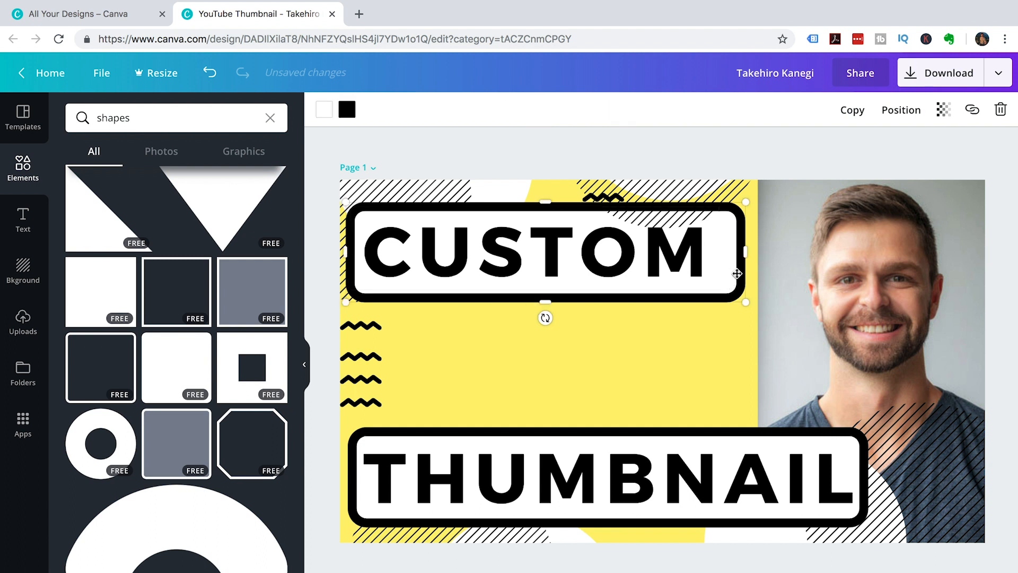
mouse_move(742, 256)
left_mouse_down()
mouse_move(716, 255)
mouse_move(726, 255)
left_mouse_up()
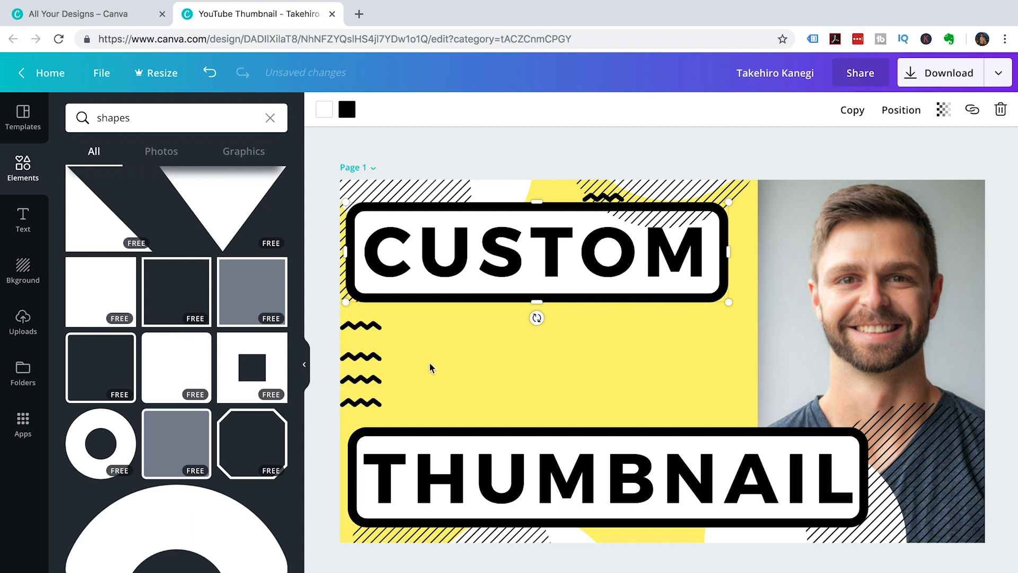
Move the striped and white circles at the canvas's upper edge to the right, bringing the striped one forward over the portrait photo.
left_click_drag(696, 190, 775, 225)
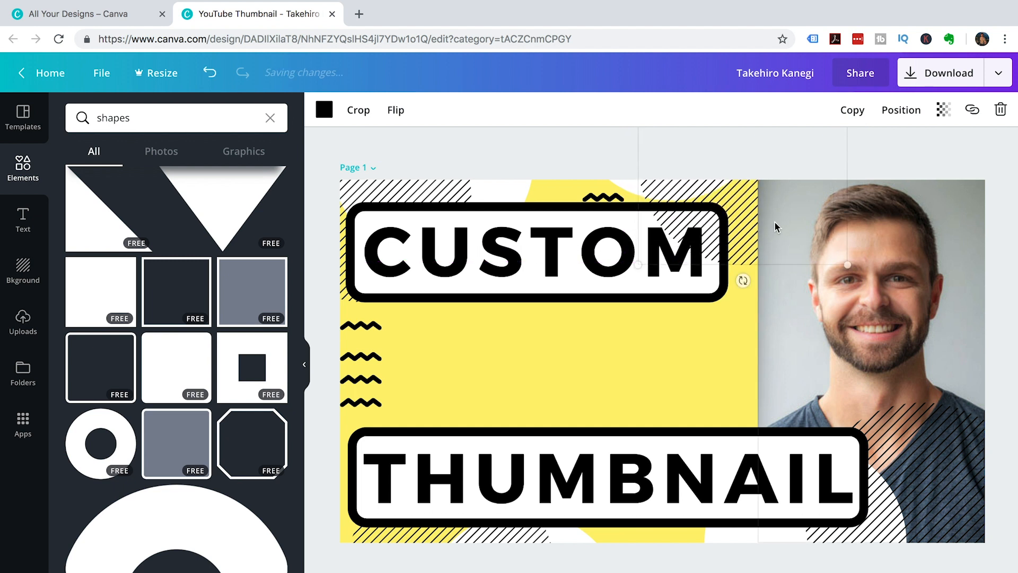
left_click(901, 110)
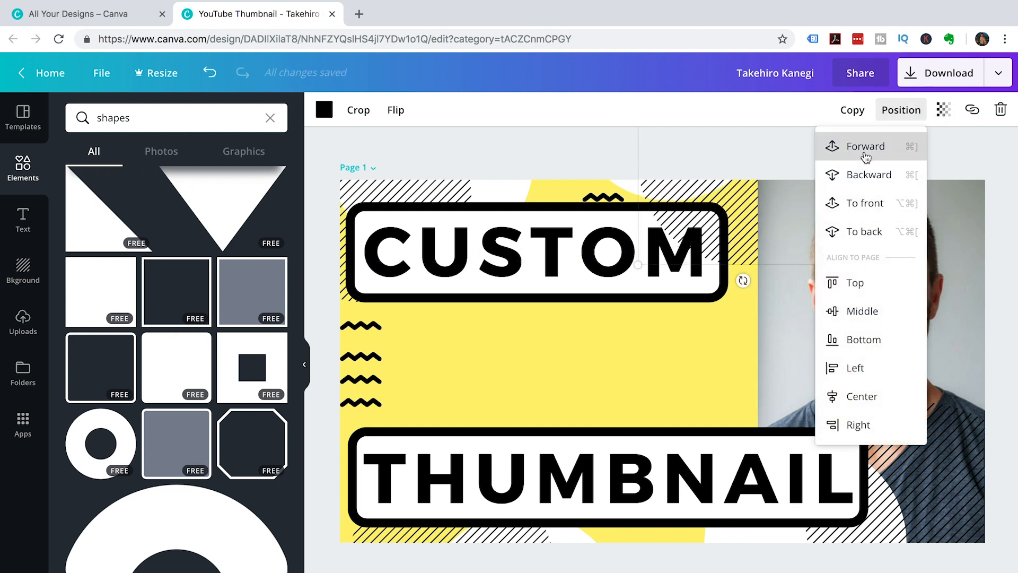
left_click(866, 153)
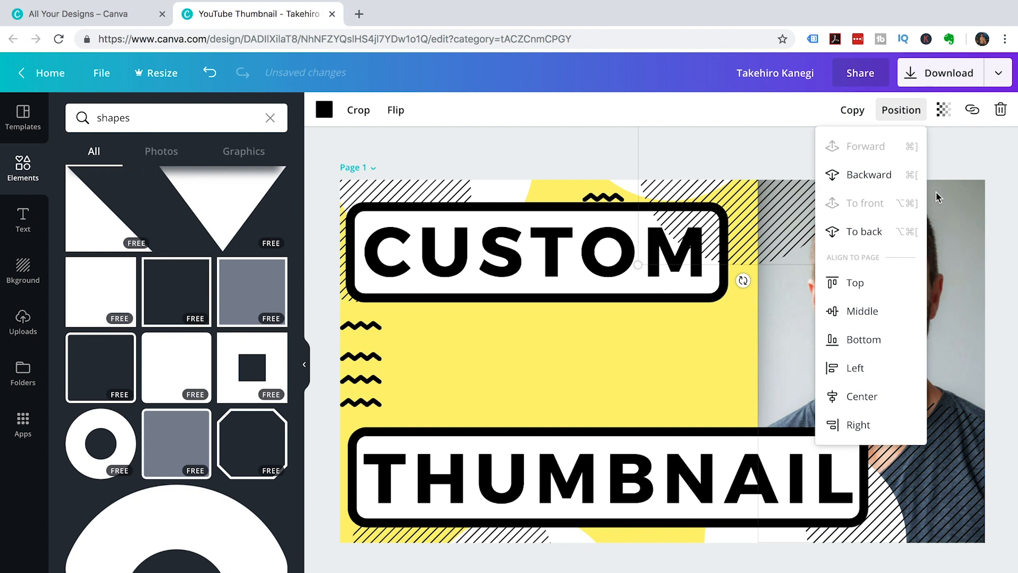
left_click(972, 151)
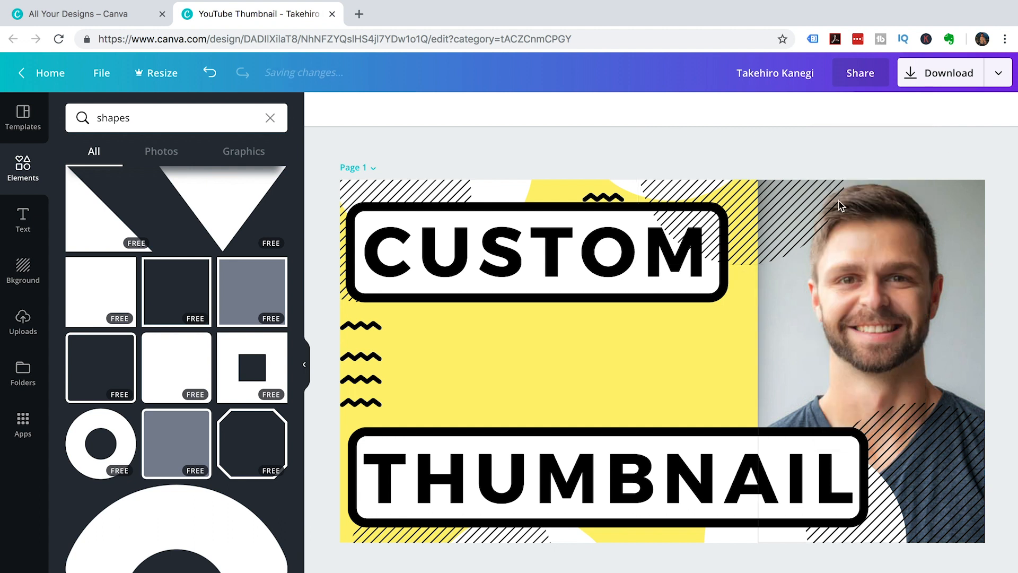
left_click_drag(778, 229, 779, 225)
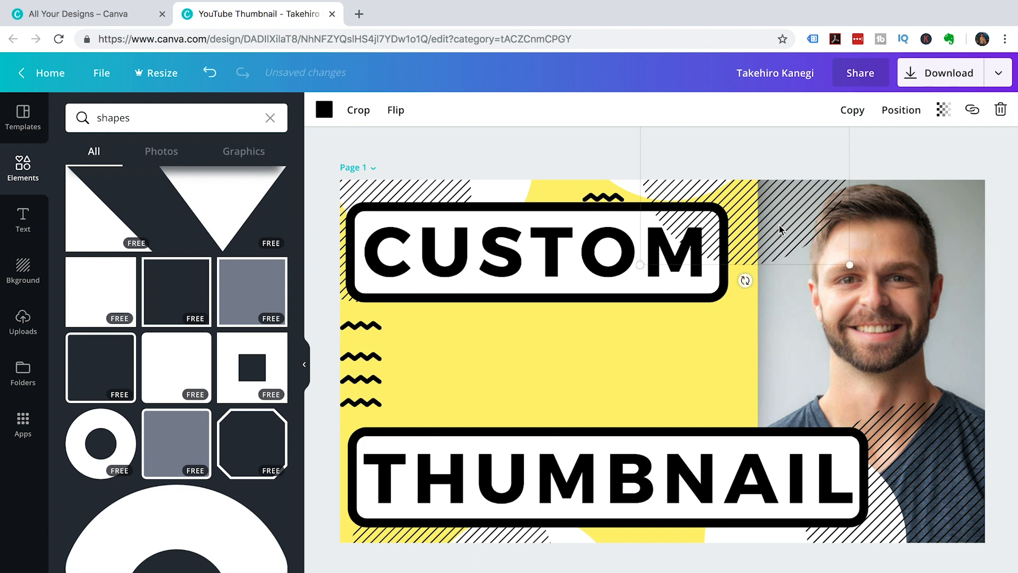
left_click_drag(627, 183, 687, 200)
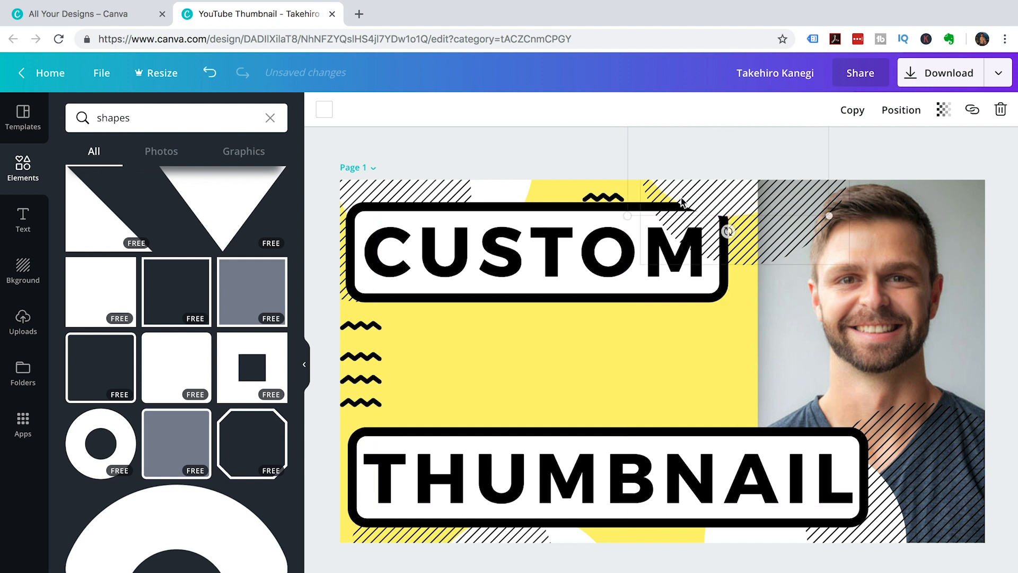
Bring the "CUSTOM" text to the front and its rounded frame forward over the striped and white circles.
left_click(563, 296)
left_click(568, 266)
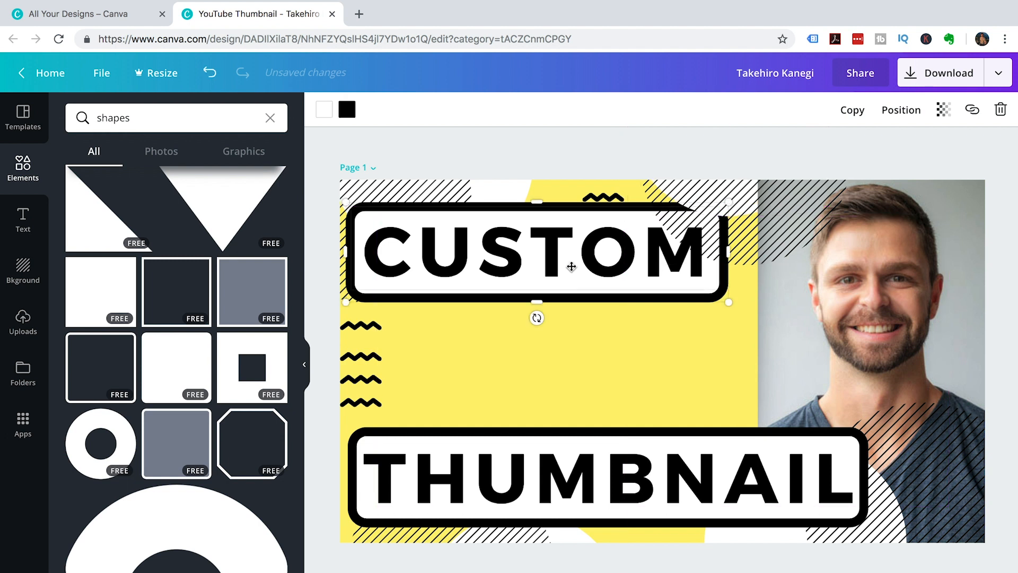
left_click(897, 112)
left_click(862, 204)
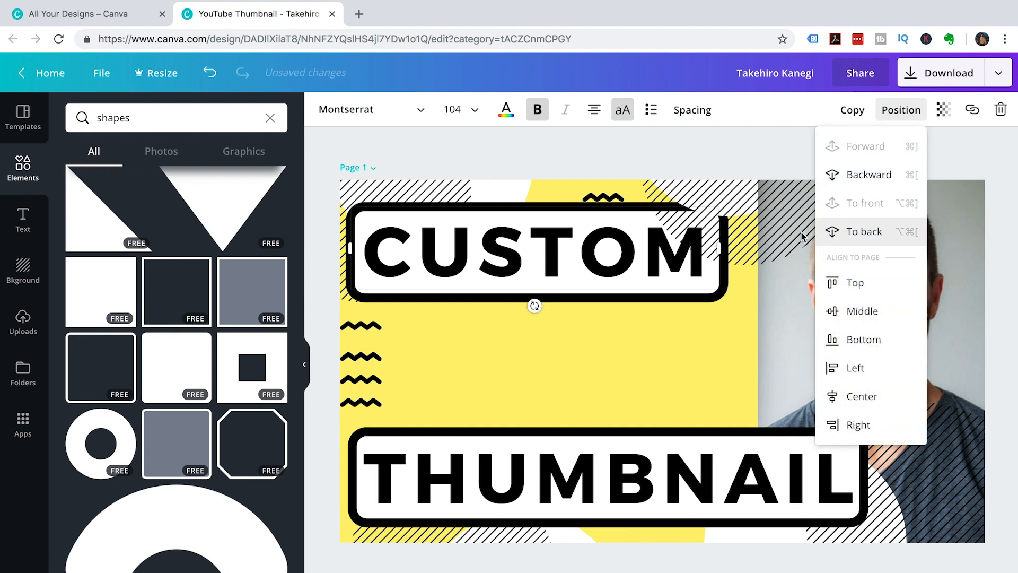
left_click(822, 206)
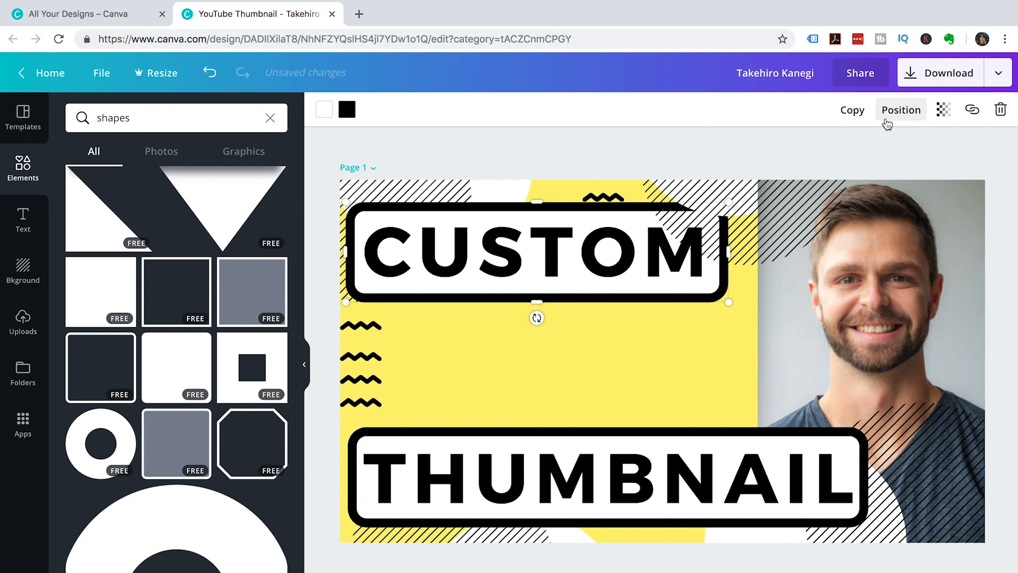
left_click(901, 110)
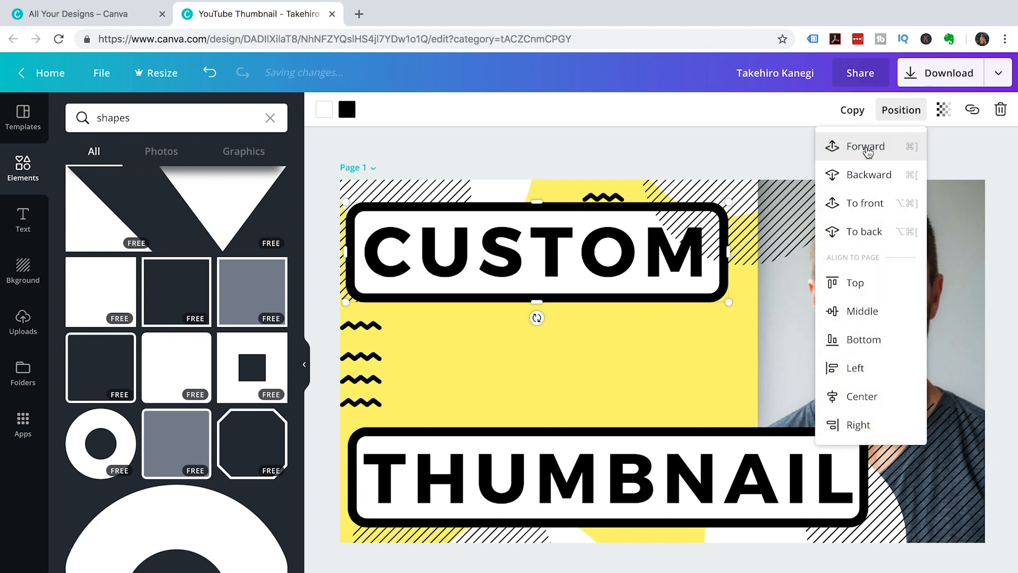
left_click(866, 150)
left_click(585, 348)
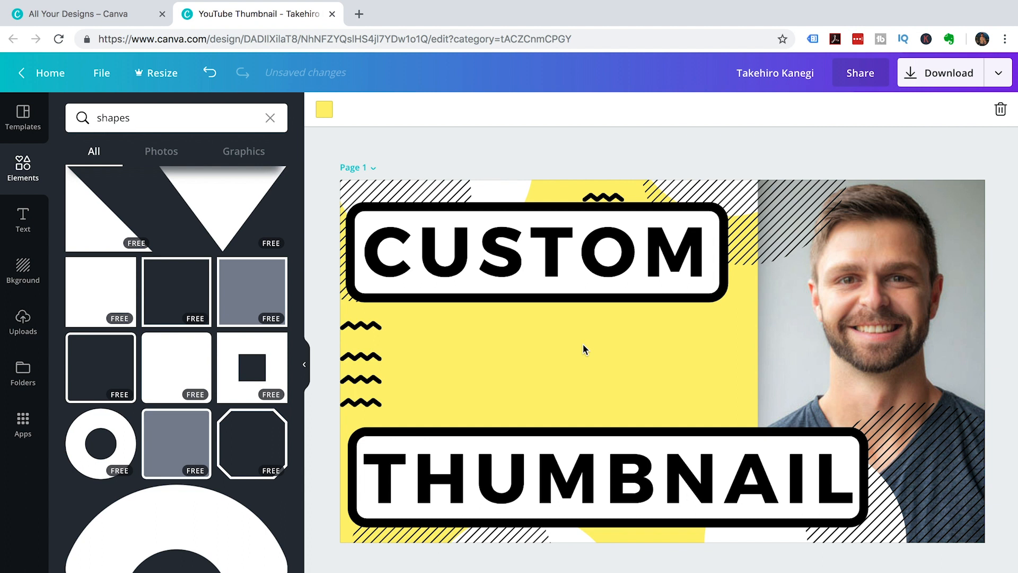
Move the topmost wavy line of the left stack beside the man's neck at the photo's right edge and bring it forward.
mouse_move(360, 328)
left_mouse_down()
mouse_move(750, 370)
mouse_move(807, 398)
mouse_move(785, 403)
left_mouse_up()
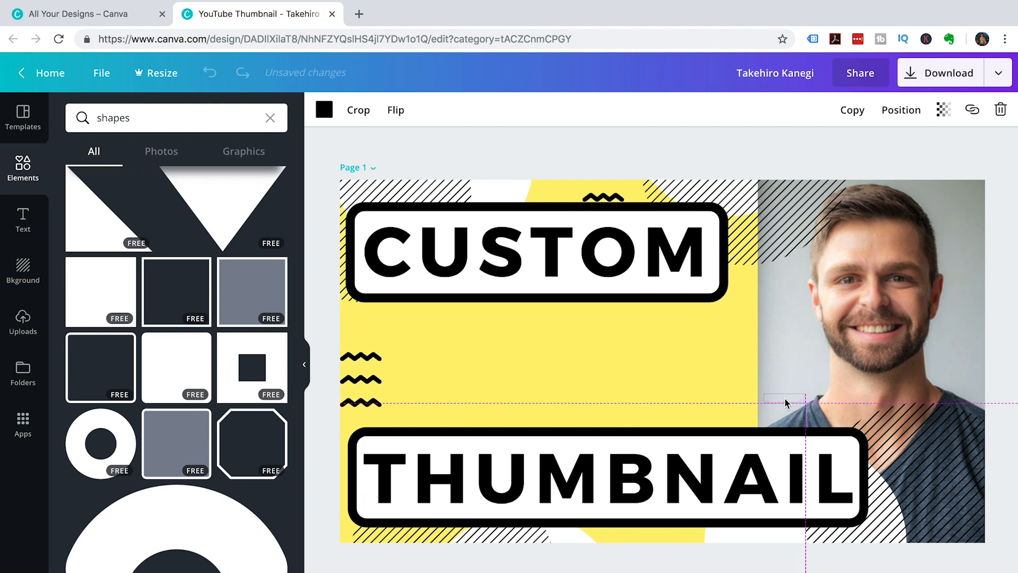
mouse_move(785, 402)
left_mouse_down()
mouse_move(1005, 336)
mouse_move(955, 377)
left_mouse_up()
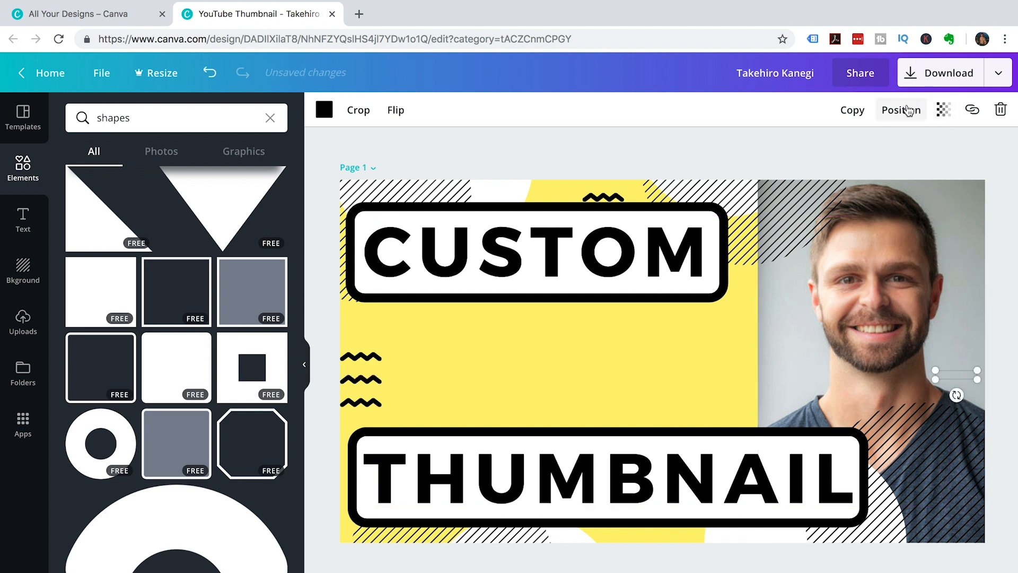
left_click(908, 110)
left_click(865, 146)
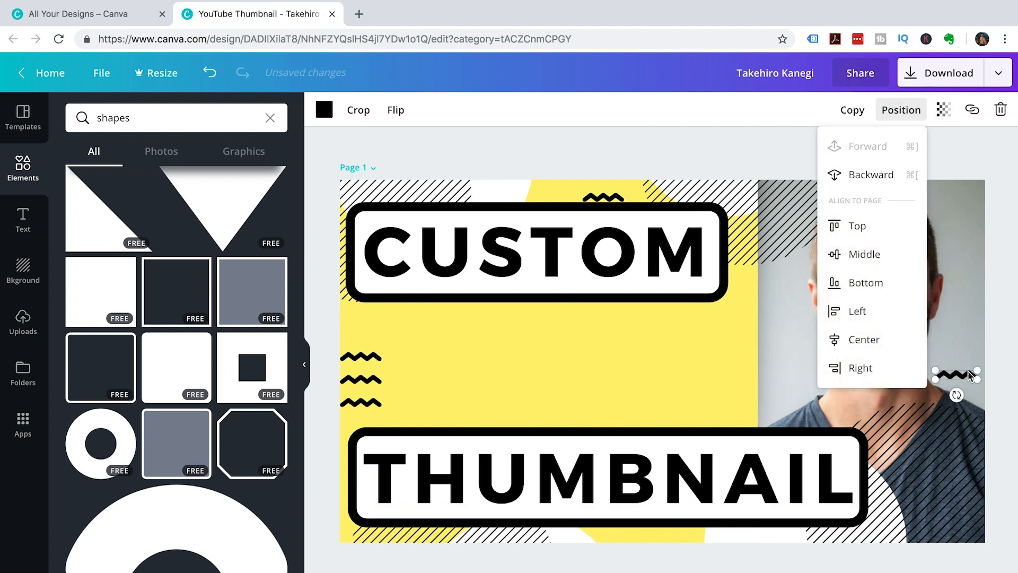
left_click(962, 334)
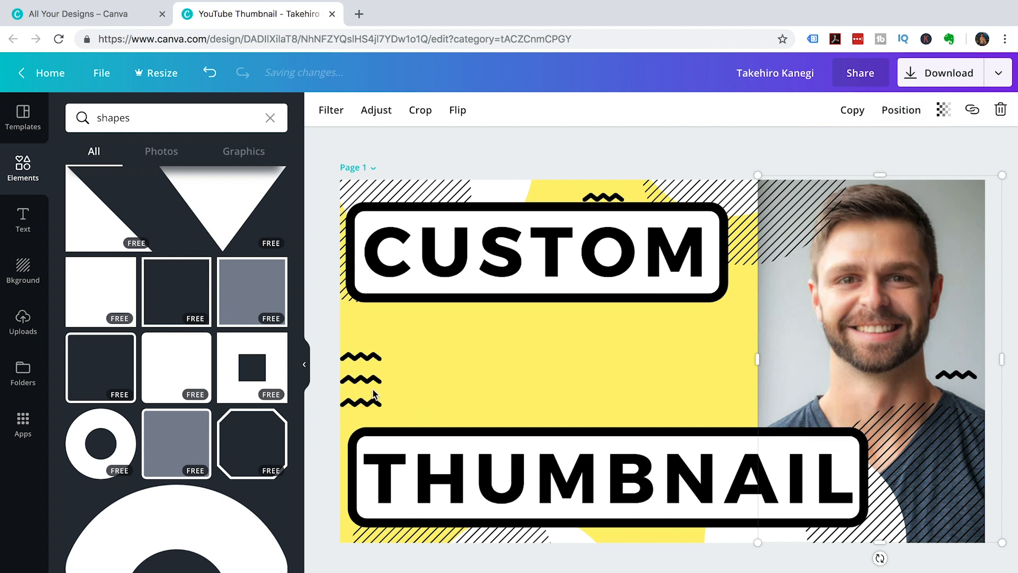
Move the topmost wavy line of the left stack to the portrait photo's upper-right corner and bring it forward.
mouse_move(359, 363)
left_mouse_down()
mouse_move(461, 357)
mouse_move(958, 208)
left_mouse_up()
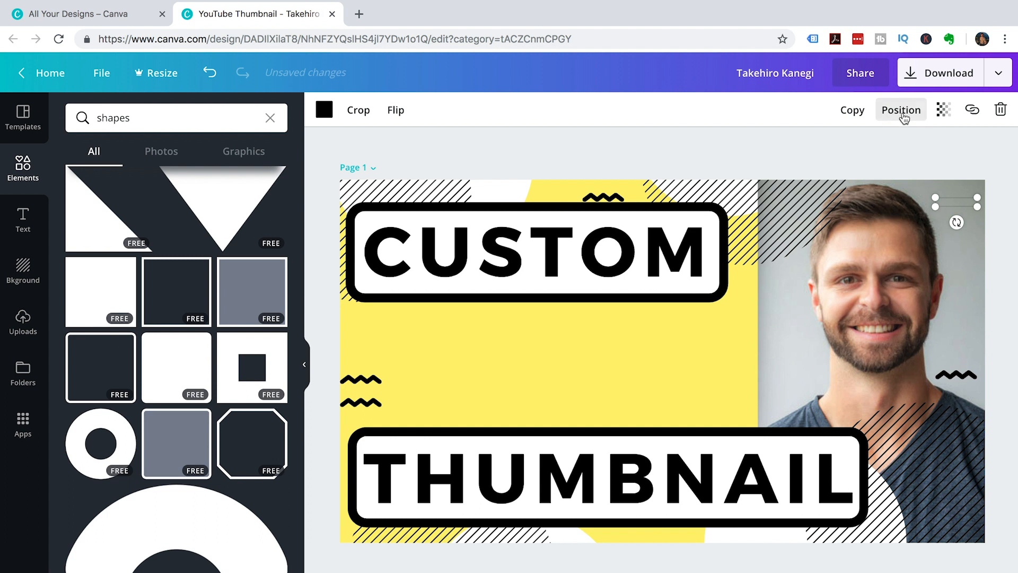
left_click(901, 112)
left_click(876, 155)
left_click(794, 313)
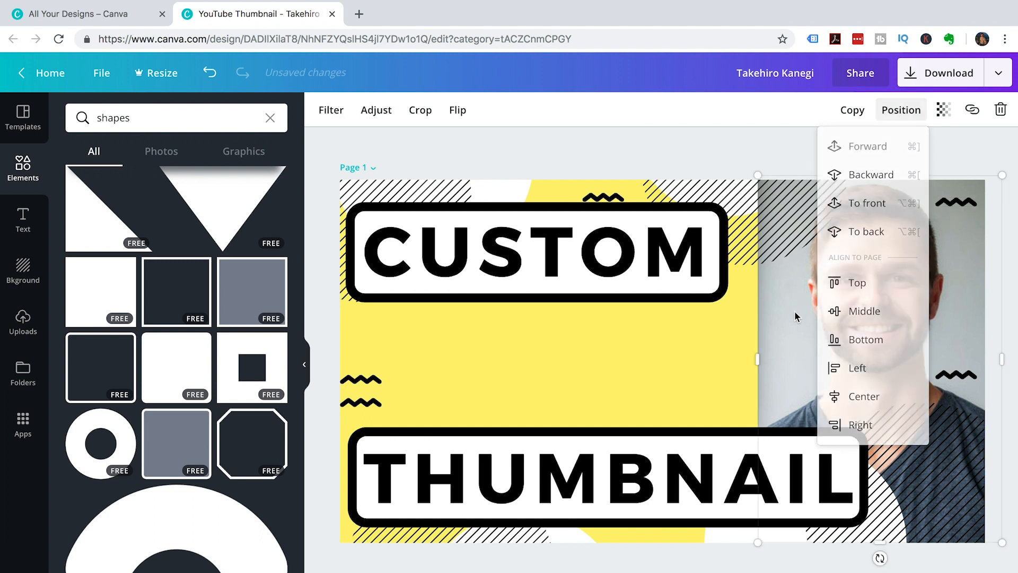
Move the upper of the two remaining left wavy lines to the photo's left edge beside the man's face and bring it forward.
mouse_move(363, 381)
left_mouse_down()
mouse_move(361, 389)
mouse_move(509, 389)
mouse_move(698, 366)
mouse_move(769, 315)
mouse_move(775, 287)
left_mouse_up()
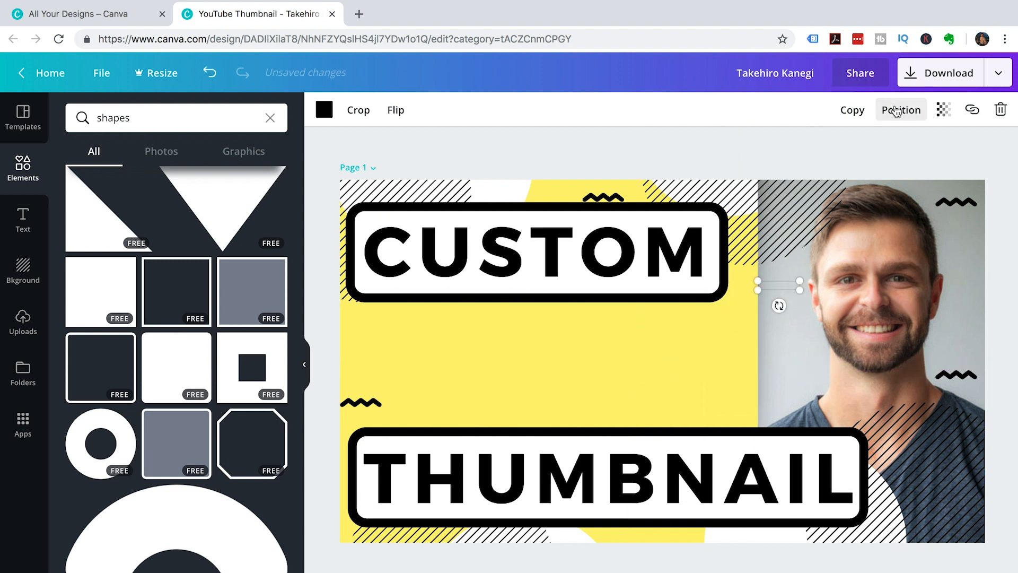
left_click(901, 110)
left_click(853, 146)
left_click(374, 404)
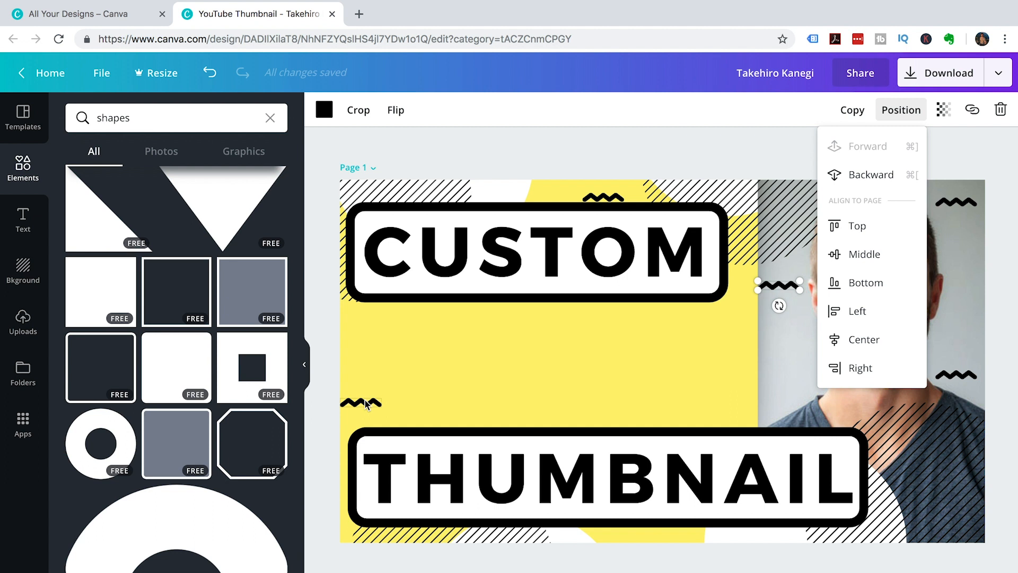
Move the last left wavy line over the man's collar, just above the "THUMBNAIL" frame, and bring it forward.
mouse_move(375, 404)
left_mouse_down()
mouse_move(716, 391)
mouse_move(847, 410)
left_mouse_up()
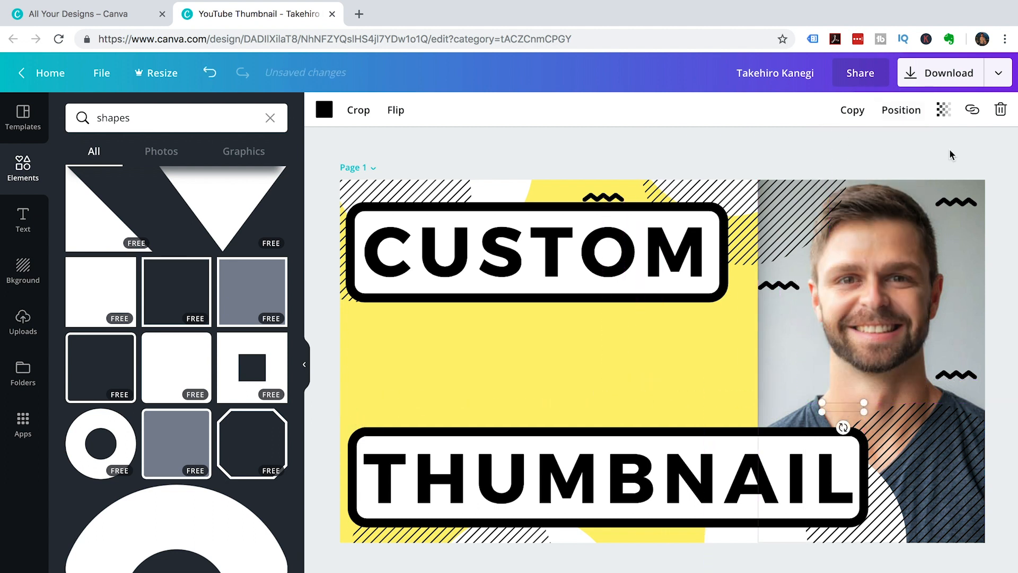
left_click(901, 109)
left_click(826, 146)
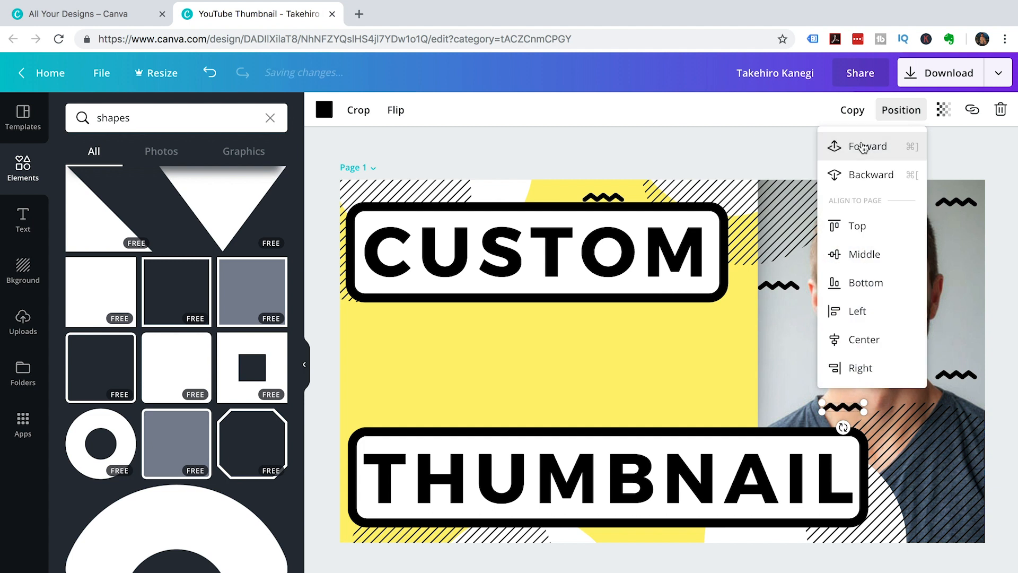
left_click(729, 332)
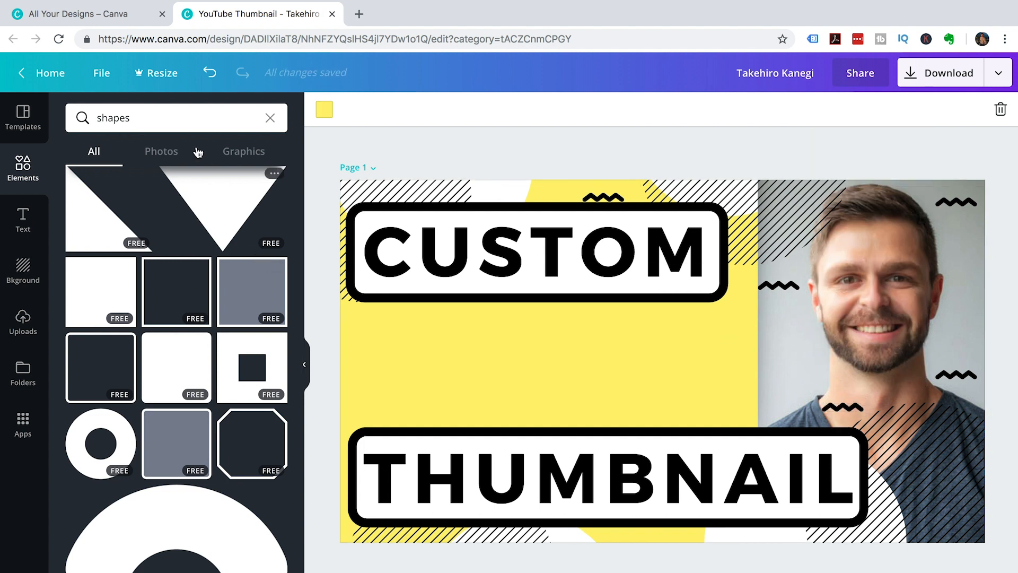
Search the elements for "canva", add the black round "Made in Canva" badge between the two text frames and shrink it slightly.
left_click(96, 118)
type("canva")
key("Return")
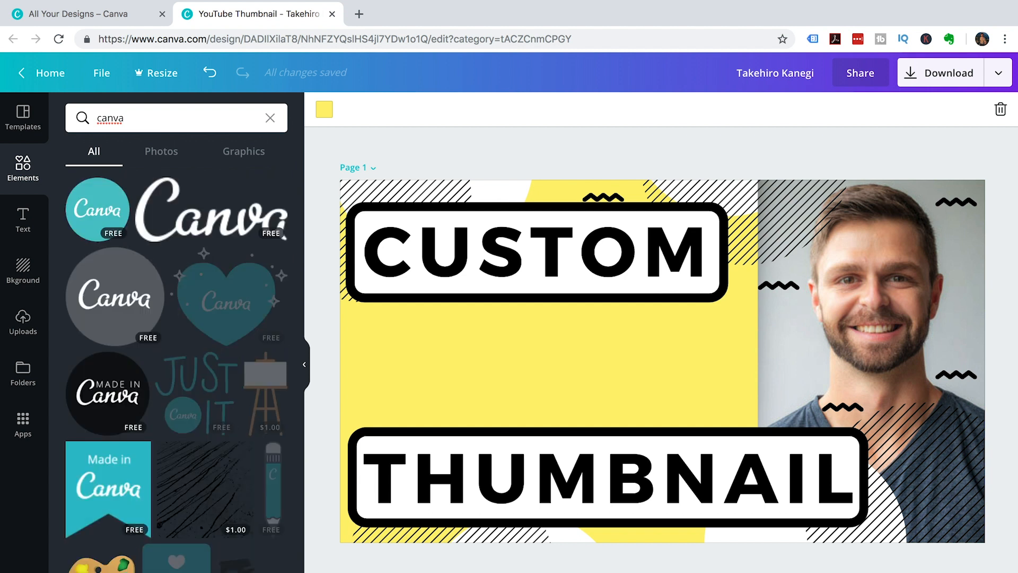
left_click_drag(102, 400, 571, 278)
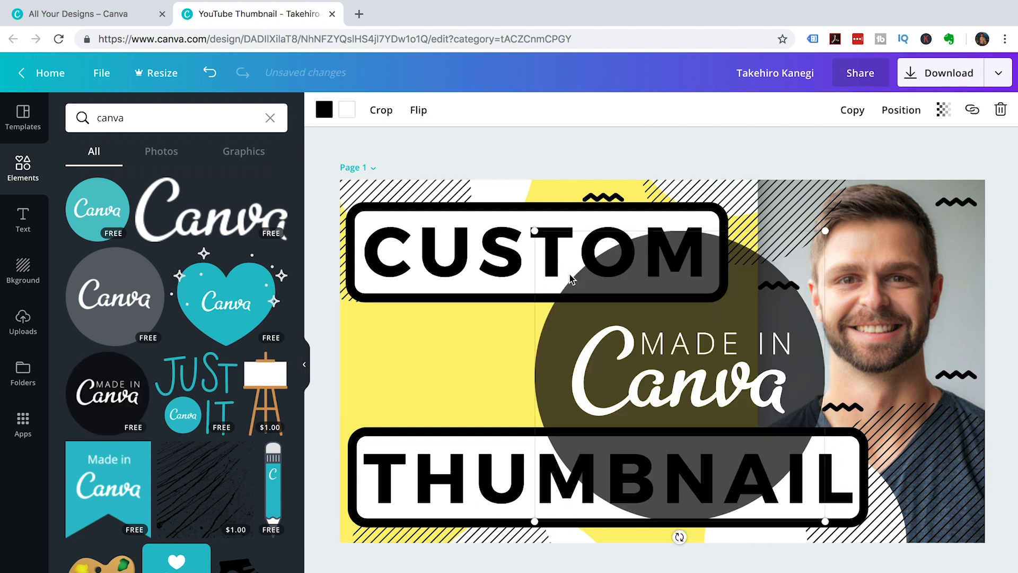
left_click_drag(825, 521, 810, 507)
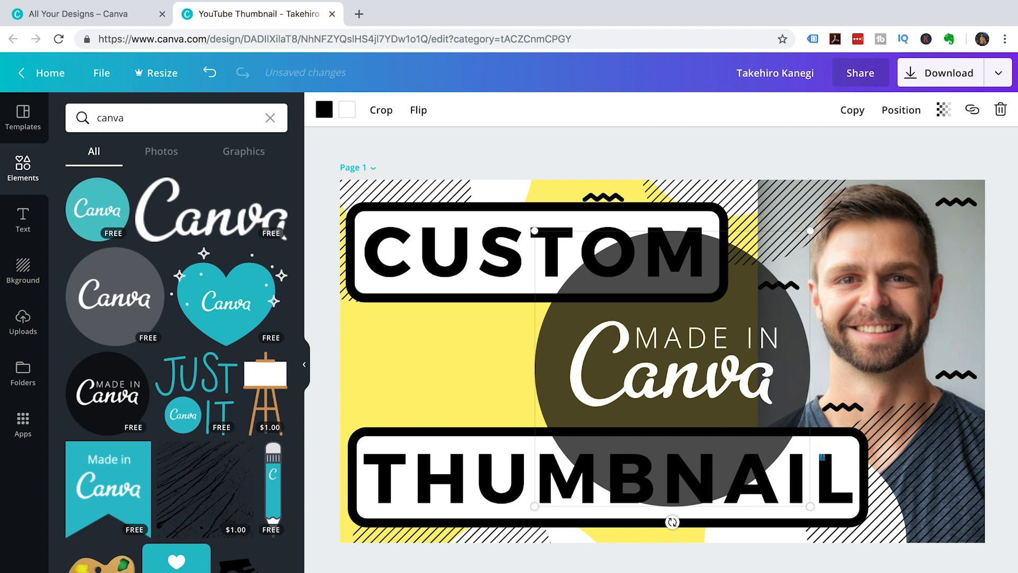
Send the "Made in Canva" badge backward until it sits behind the "CUSTOM" and "THUMBNAIL" text and frames.
left_click(901, 109)
left_click(866, 183)
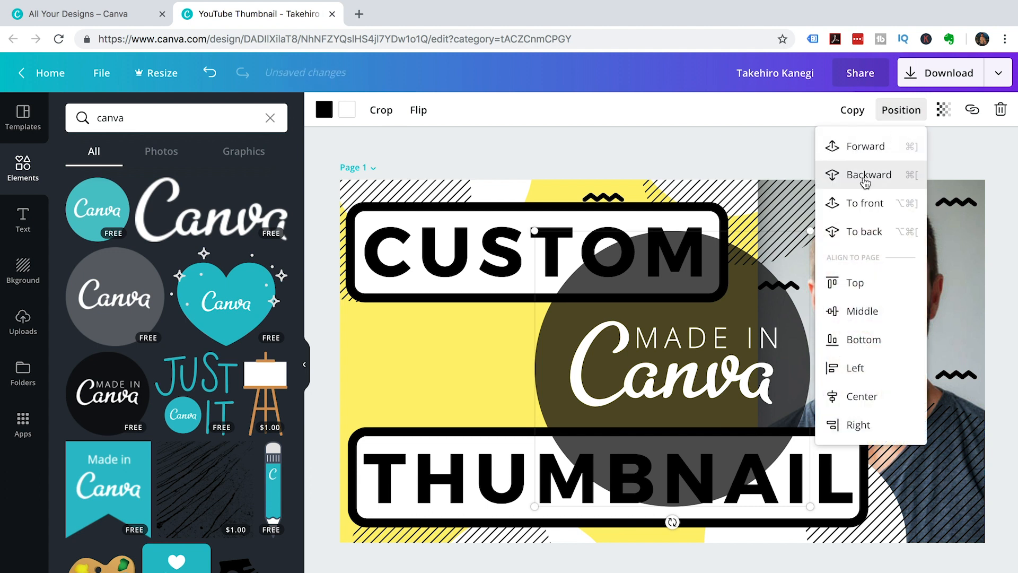
left_click(865, 183)
left_click(865, 183)
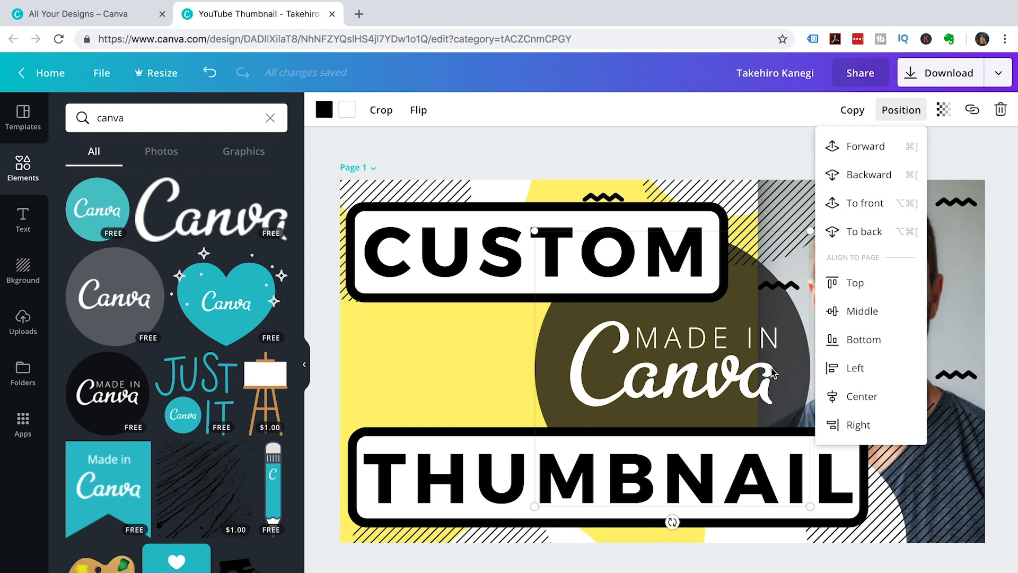
left_click(474, 363)
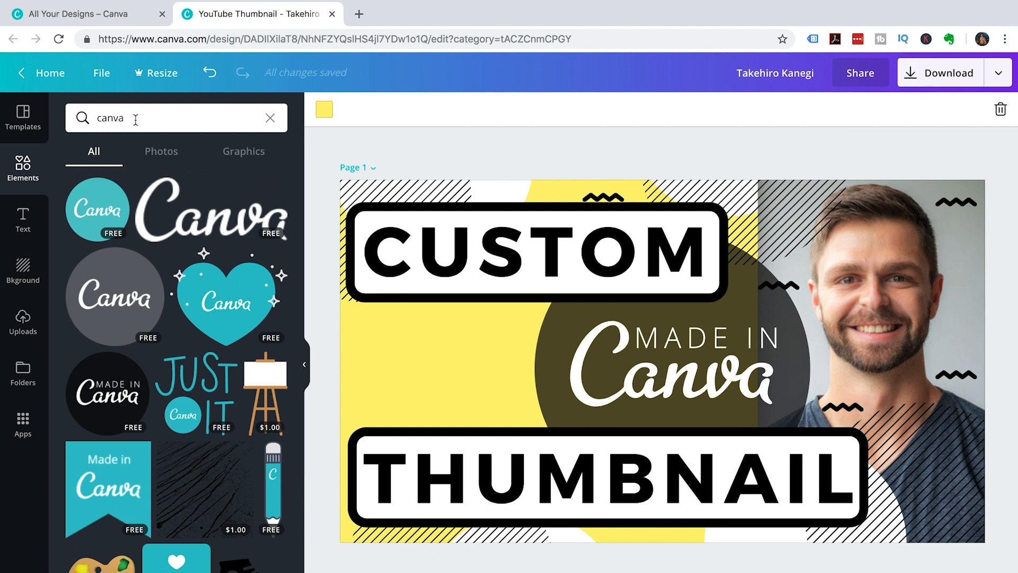
Search the elements for "youtube" and place the square red YouTube logo left of the "Made in Canva" badge, scaled to overlap both frames slightly.
left_click_drag(136, 120, 69, 123)
type("youtube")
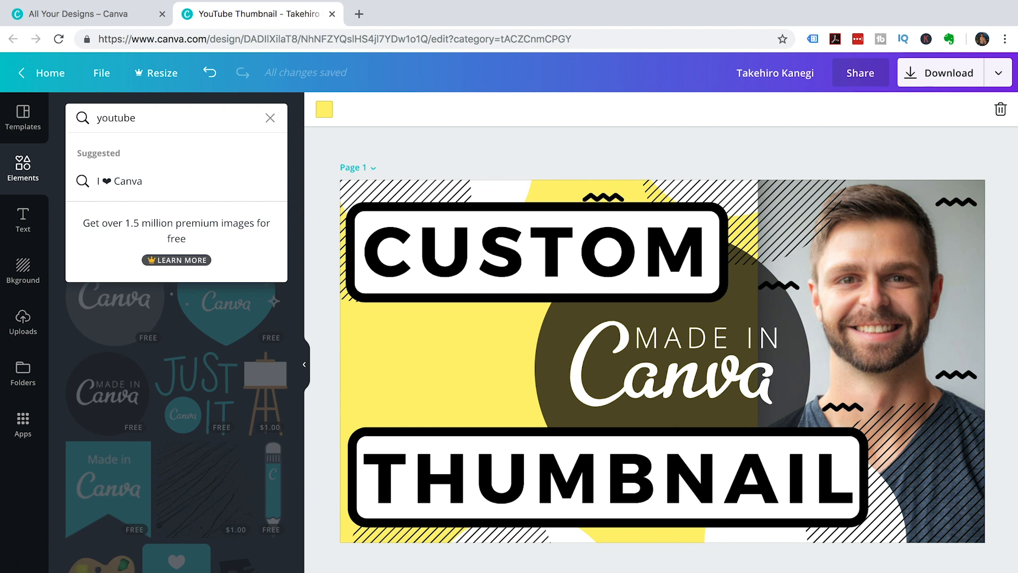
key("Return")
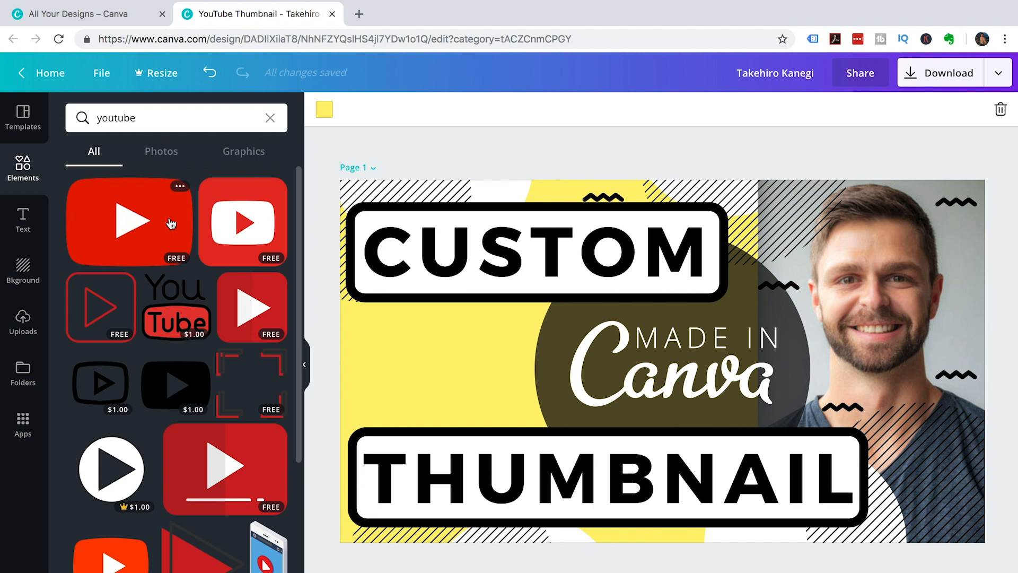
left_click_drag(229, 220, 393, 321)
left_click_drag(362, 278, 521, 437)
left_click_drag(571, 462, 413, 341)
left_click_drag(499, 313, 537, 274)
left_click_drag(476, 348, 472, 346)
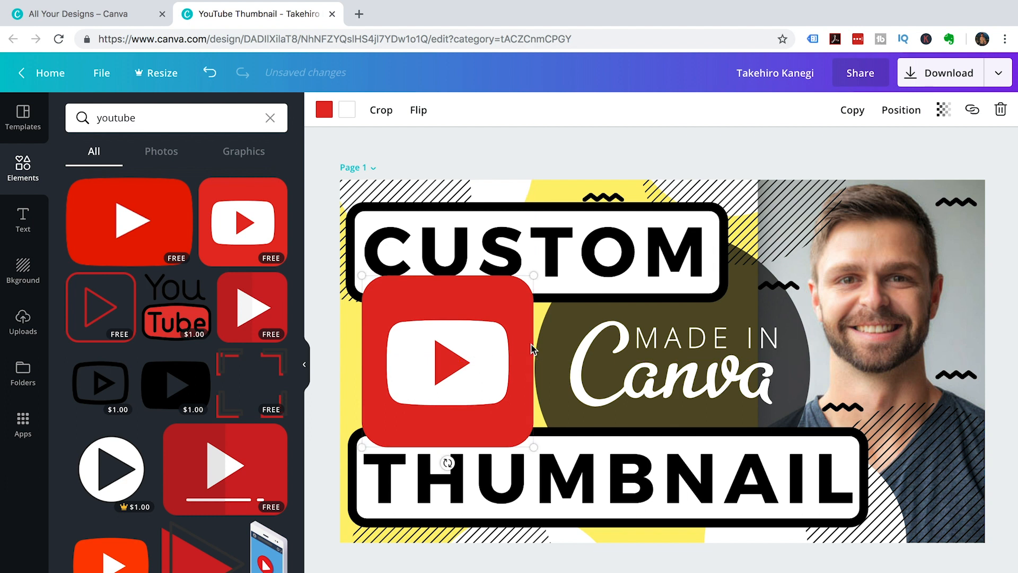
Send the YouTube logo backward until it sits behind the "CUSTOM" and "THUMBNAIL" frames.
left_click(896, 111)
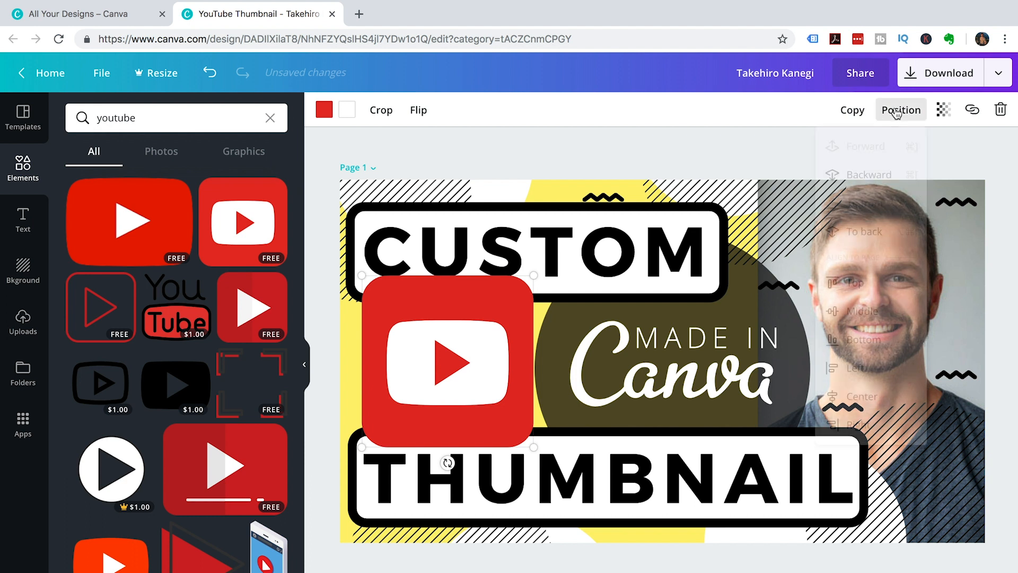
left_click(870, 174)
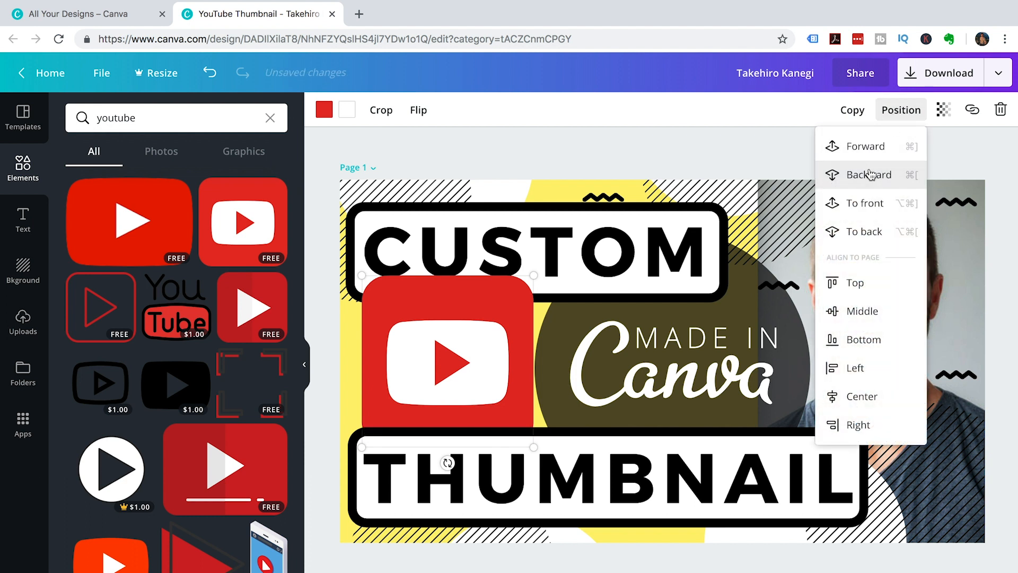
left_click(870, 174)
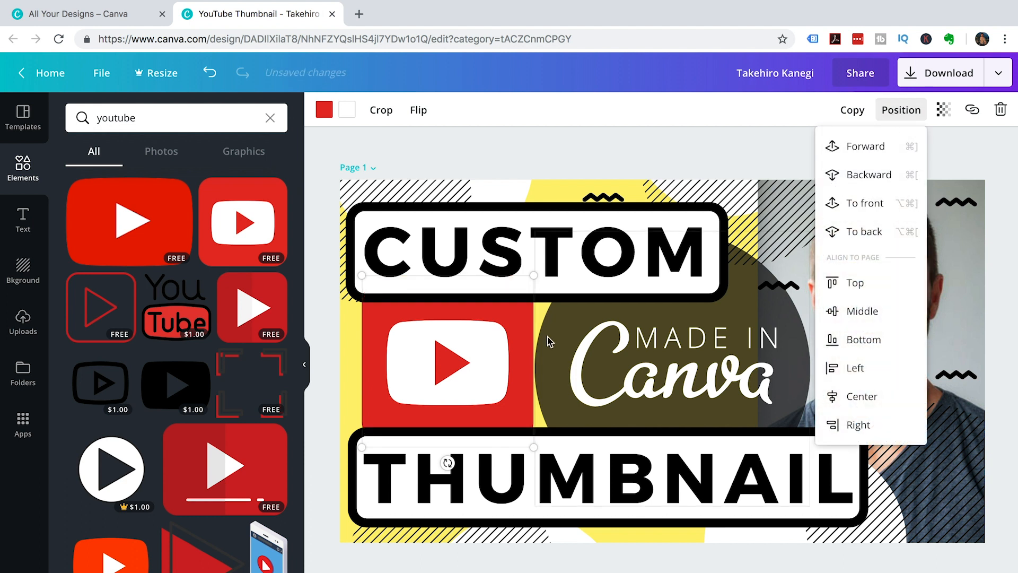
Duplicate the upper-left striped circle, place the copy over the YouTube logo's left edge and send it backward behind the frames.
left_click(364, 194)
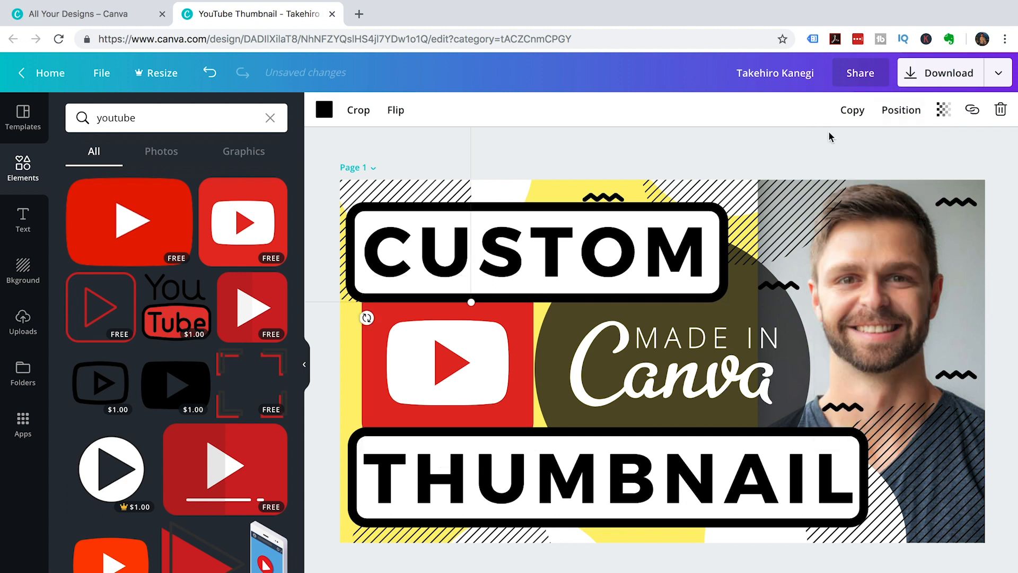
left_click(852, 110)
mouse_move(393, 226)
left_mouse_down()
mouse_move(358, 330)
mouse_move(301, 371)
mouse_move(300, 402)
left_mouse_up()
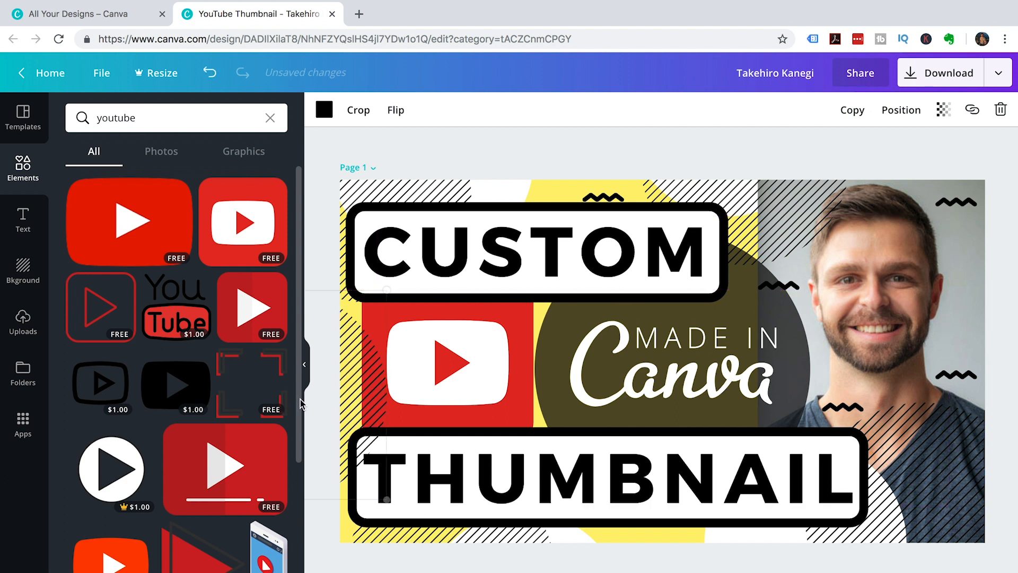
left_click(899, 121)
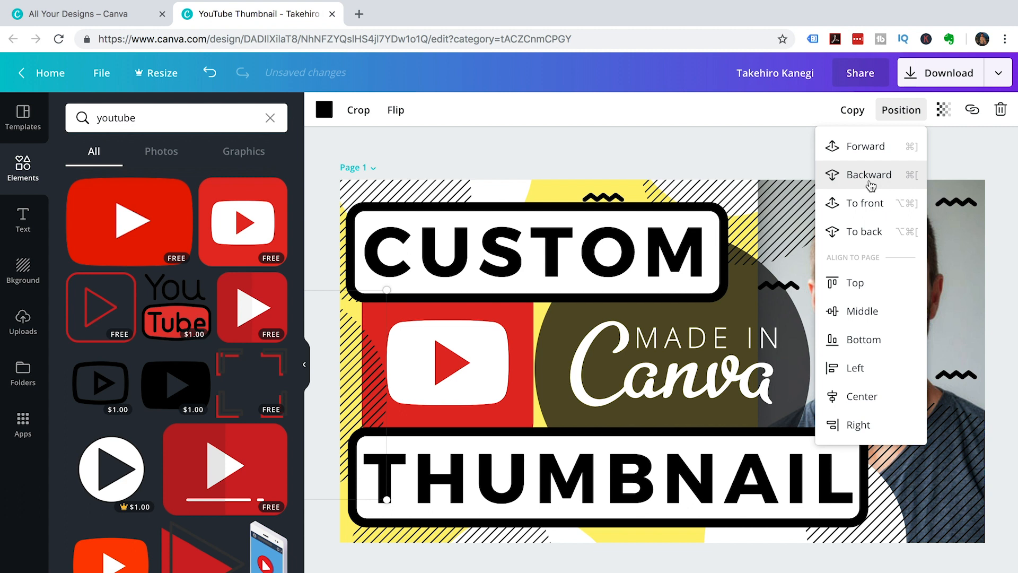
Change the canvas background to the custom bright green #00f102.
left_click(645, 536)
left_click(324, 109)
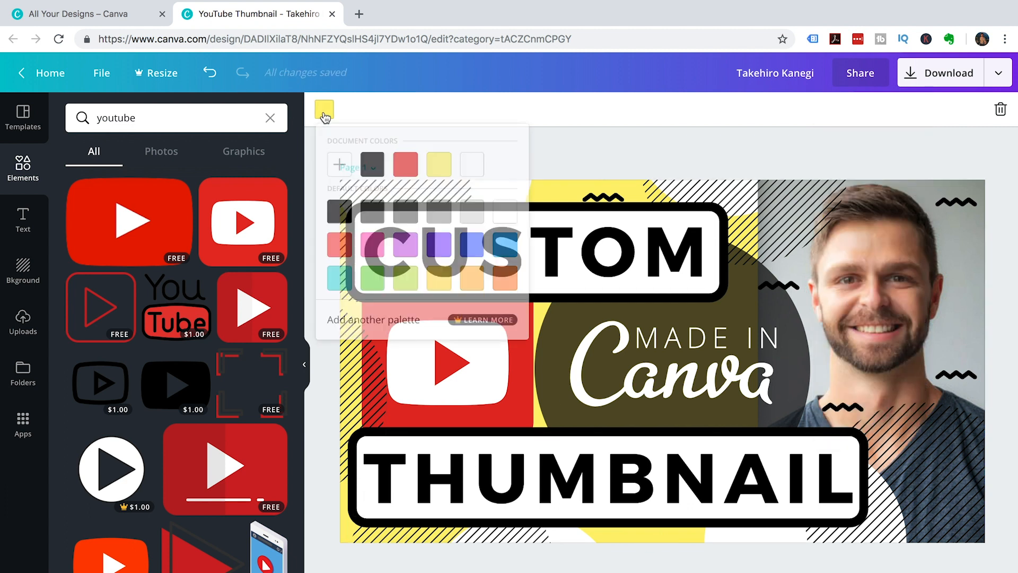
left_click(341, 167)
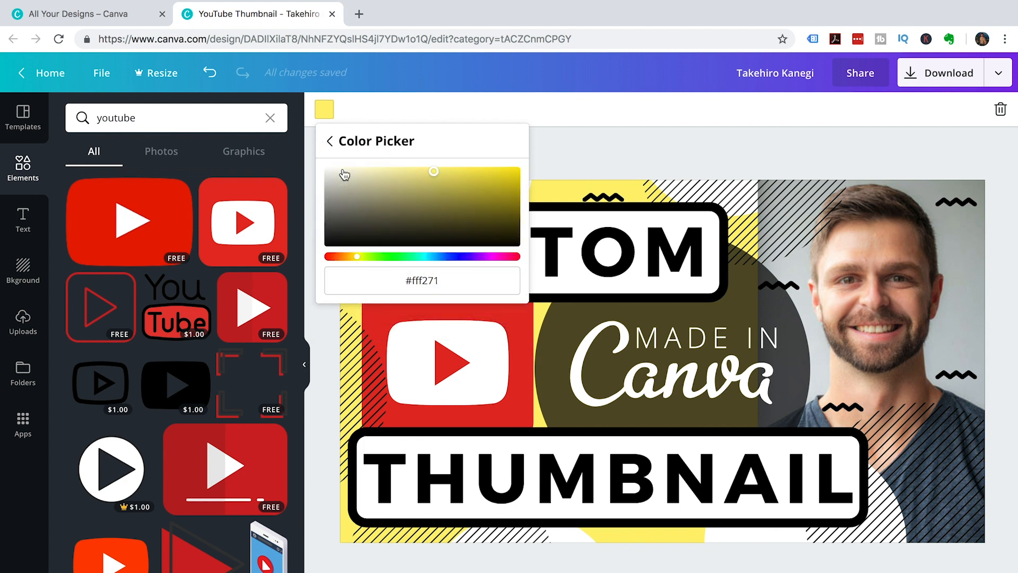
left_click_drag(360, 262, 382, 263)
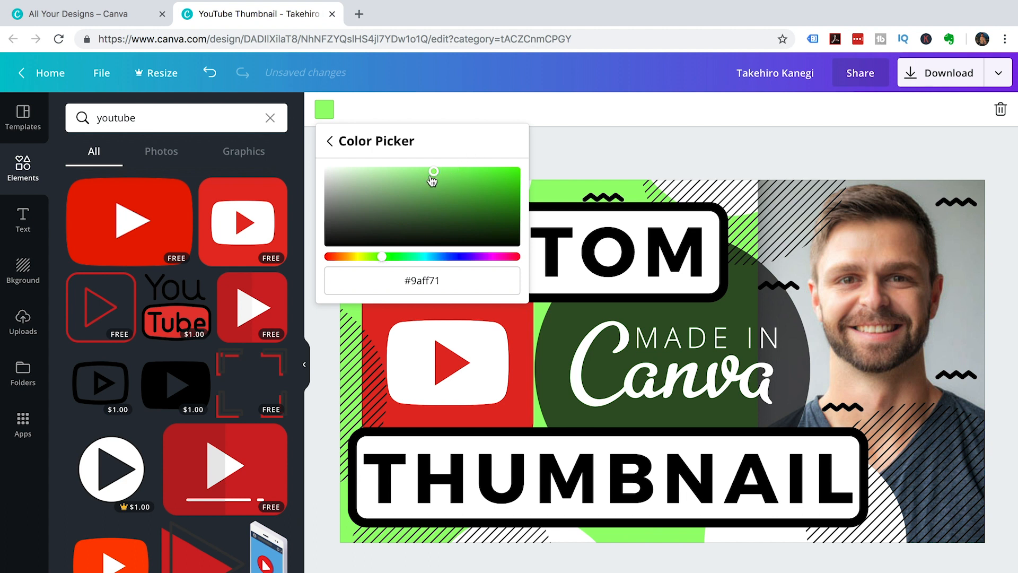
left_click_drag(435, 177, 539, 176)
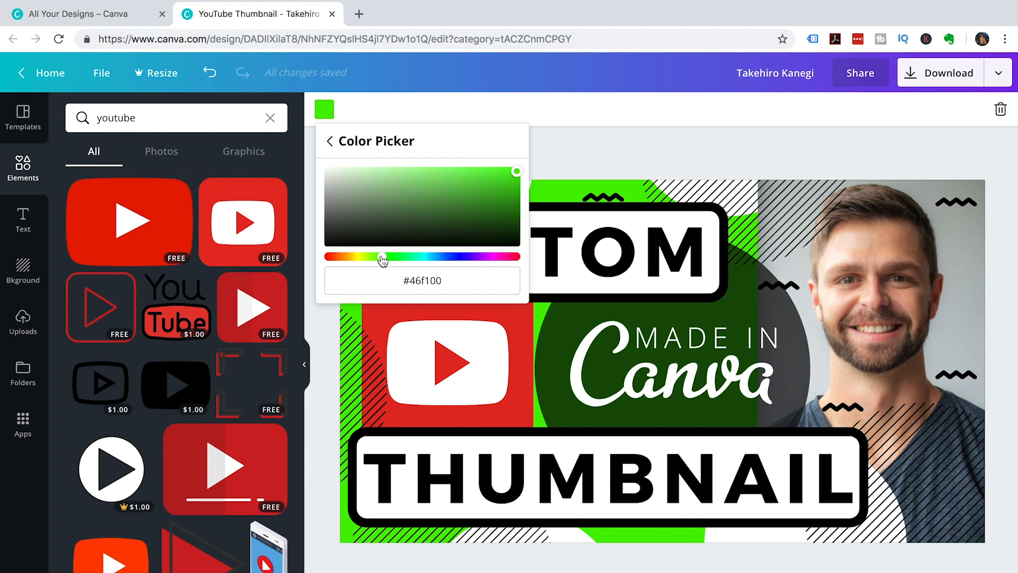
left_click_drag(382, 260, 391, 258)
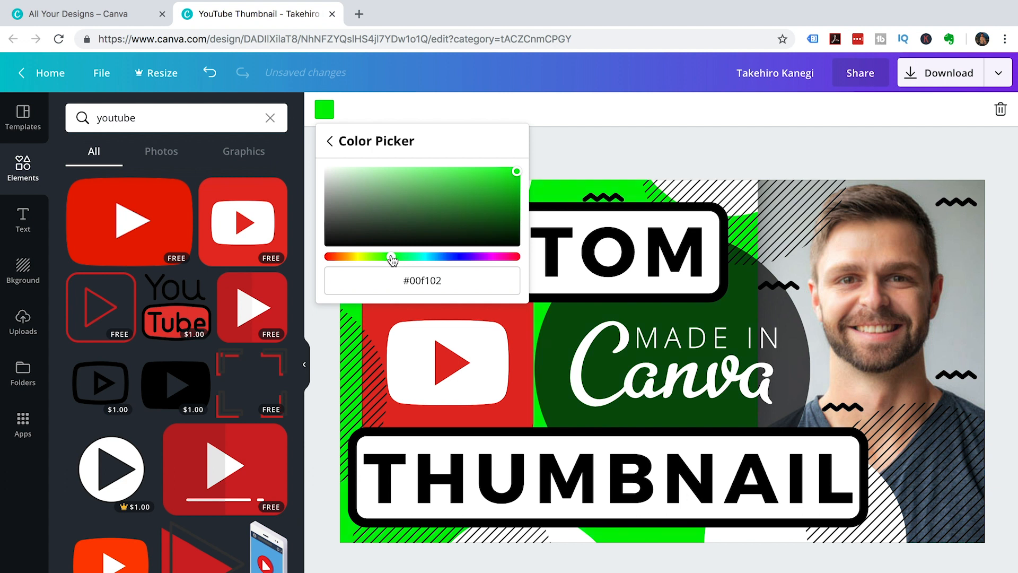
left_click(329, 110)
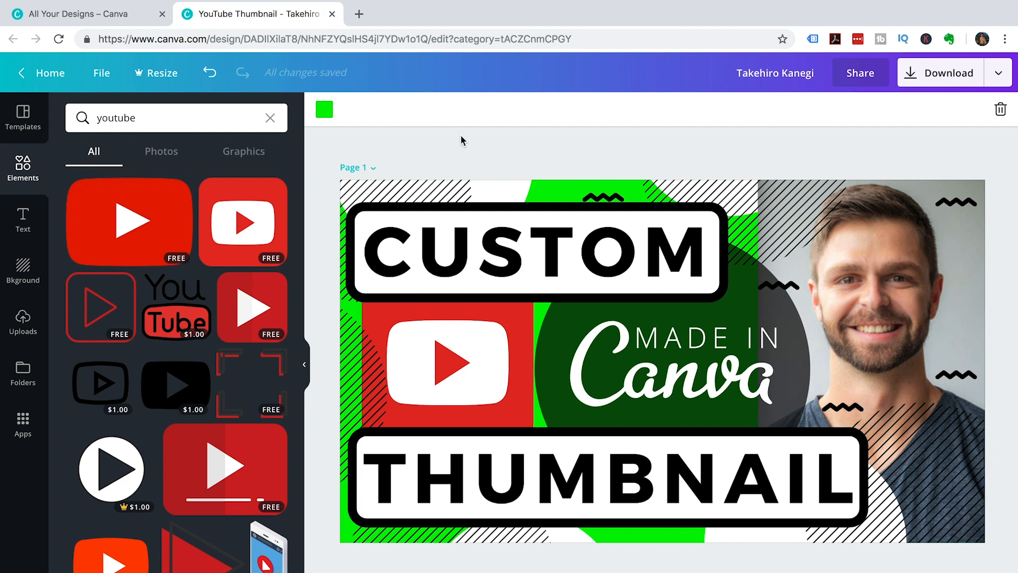
Delete the white circle and the striped circle behind the upper-left part of the "CUSTOM" frame.
left_click(489, 188)
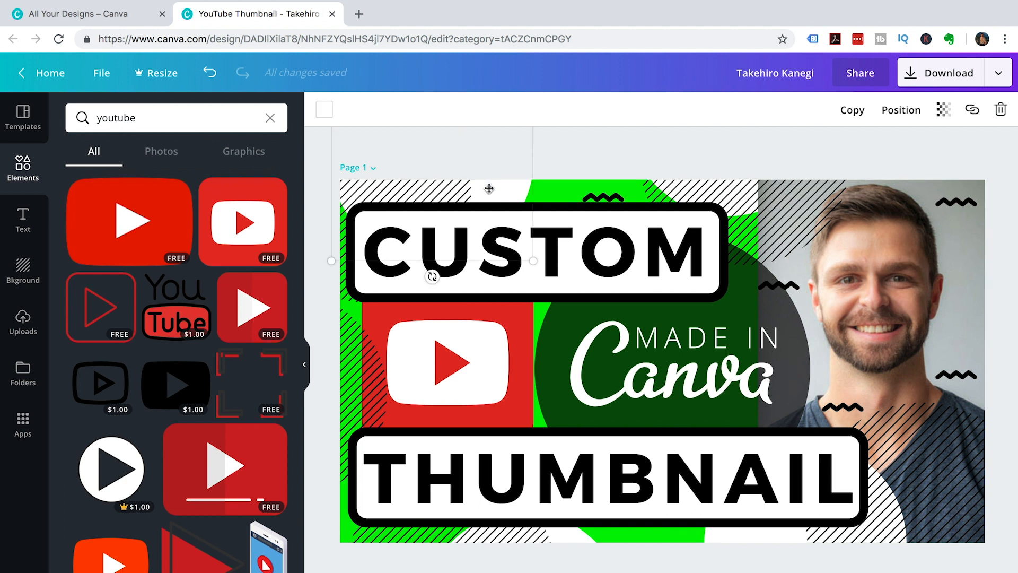
key("Delete")
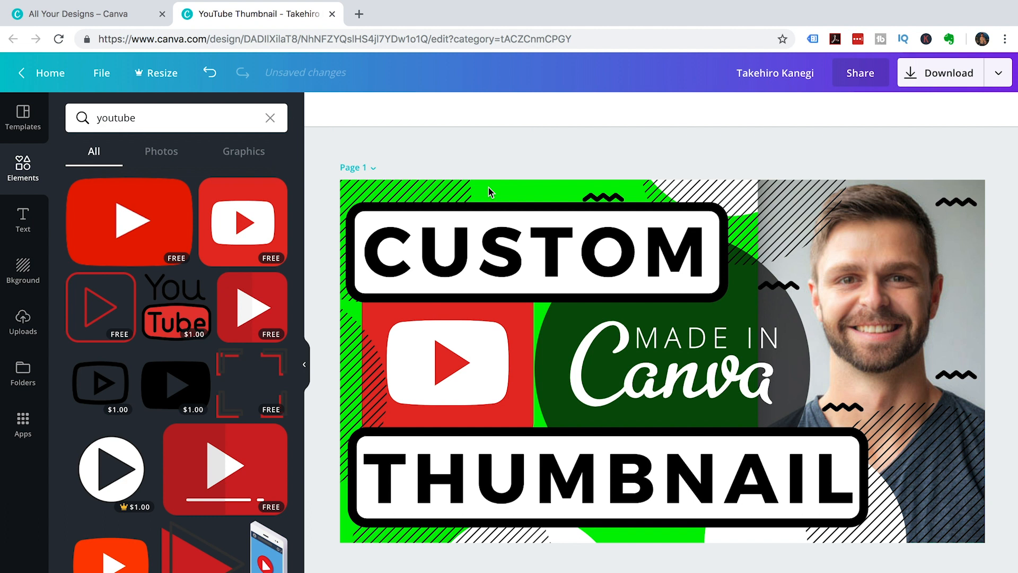
left_click(443, 189)
key("Delete")
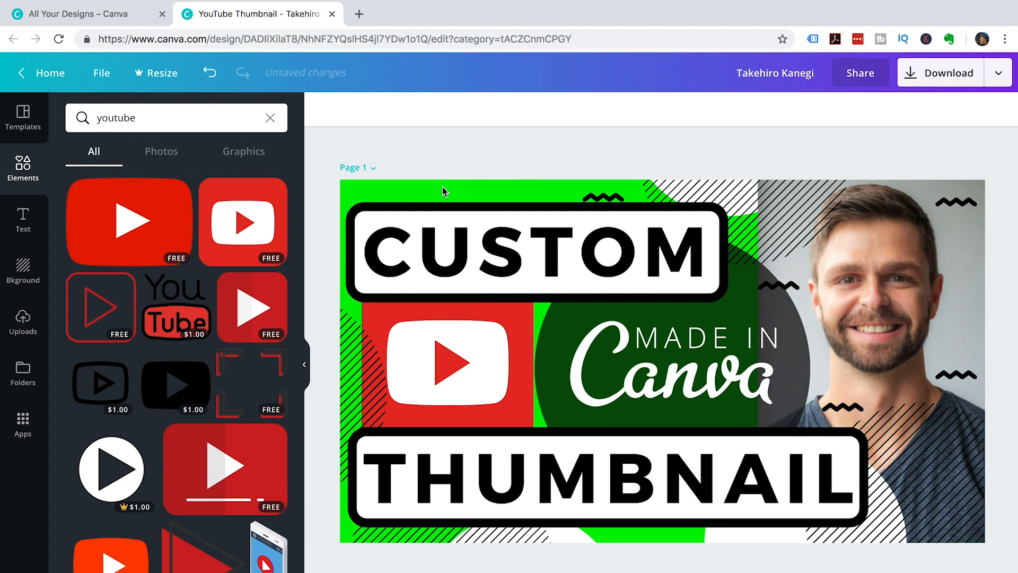
Delete the striped circle and the two white circles behind the lower edge of the "THUMBNAIL" frame.
left_click(429, 539)
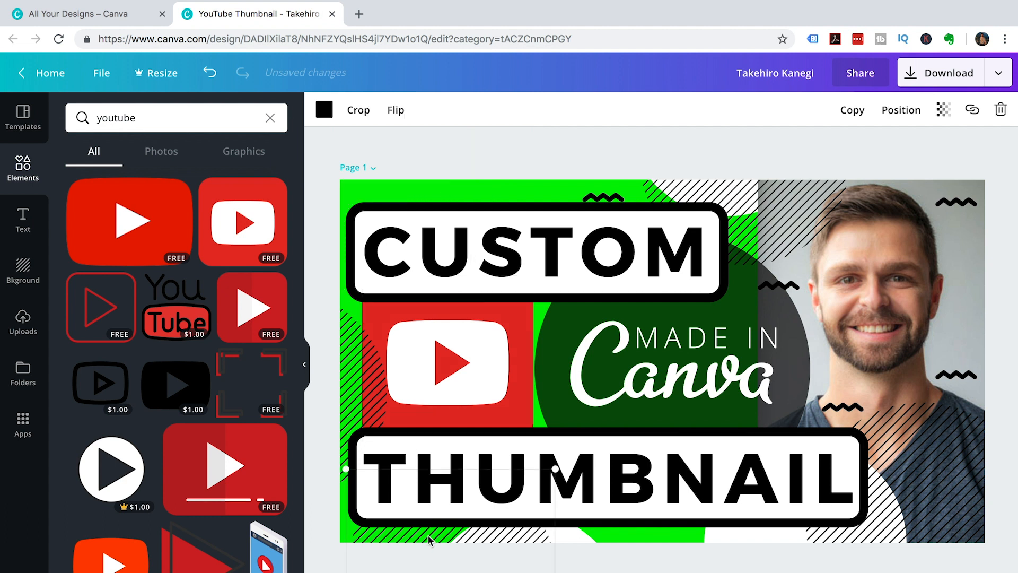
key("Delete")
left_click(430, 539)
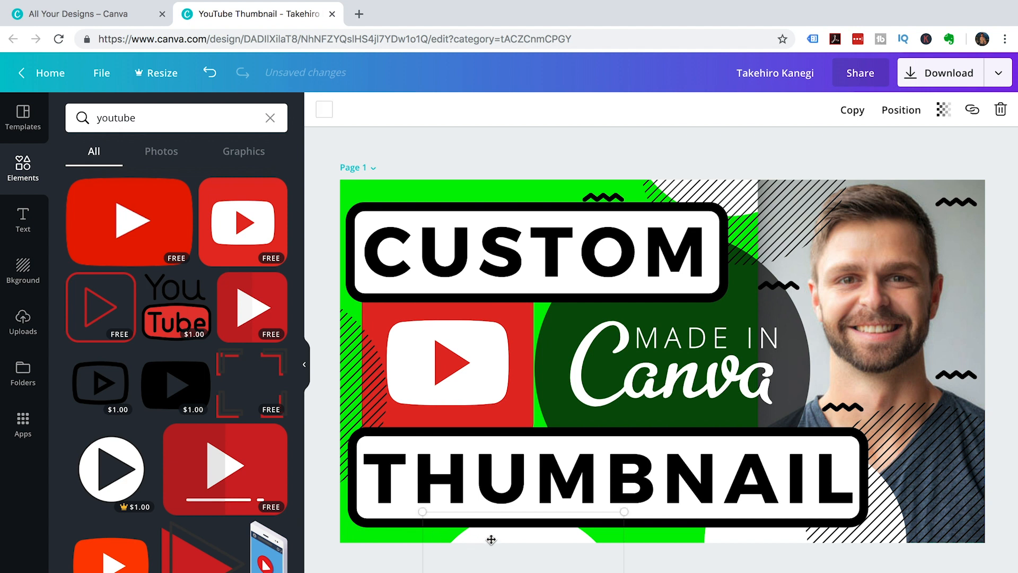
key("Delete")
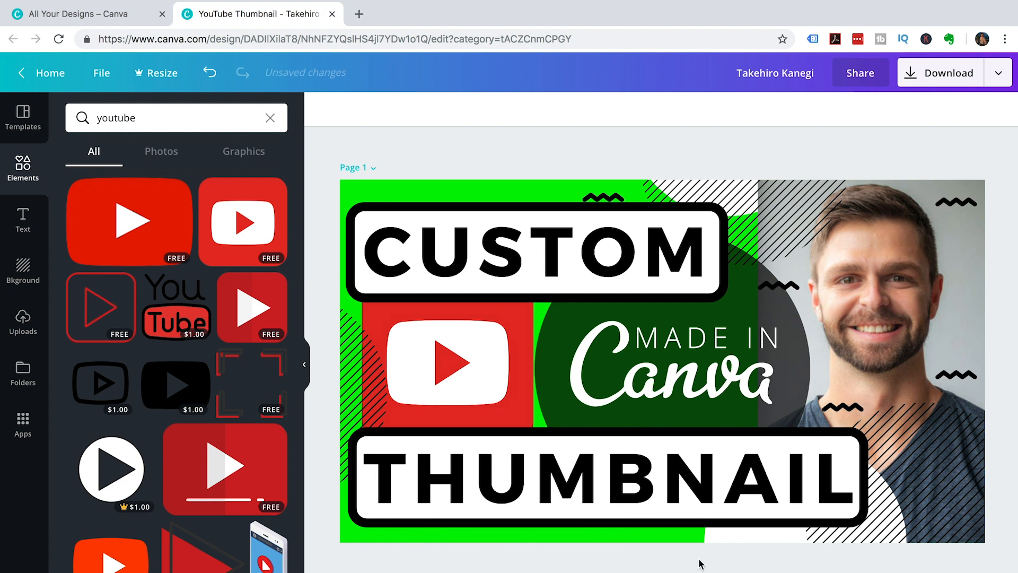
left_click(737, 536)
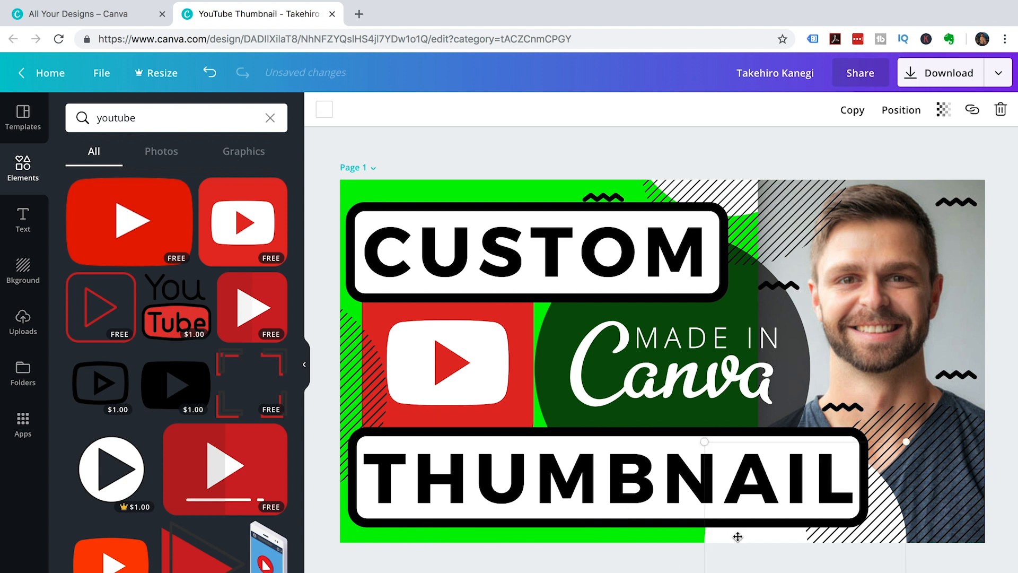
key("Delete")
Delete the white circle behind the upper striped circle, keeping the striped circle between the "CUSTOM" frame and the portrait.
left_click(705, 191)
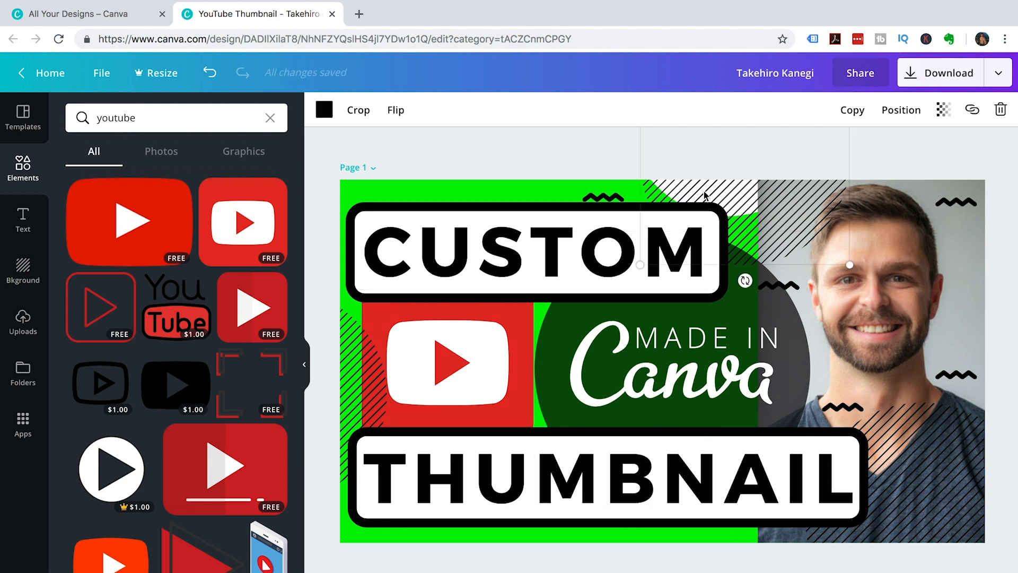
left_click_drag(704, 191, 810, 194)
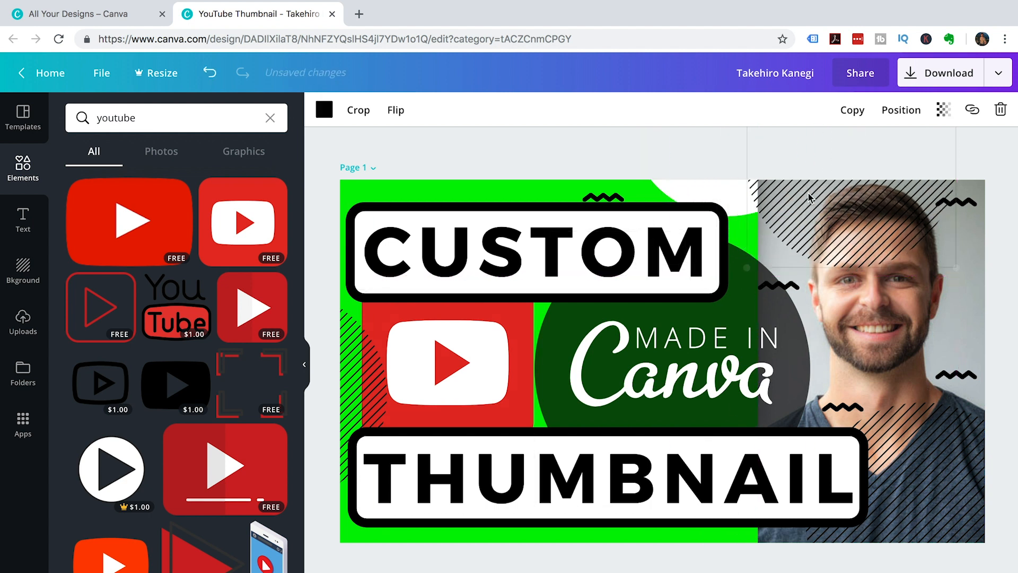
left_click(688, 193)
key("Delete")
left_click_drag(750, 183, 661, 184)
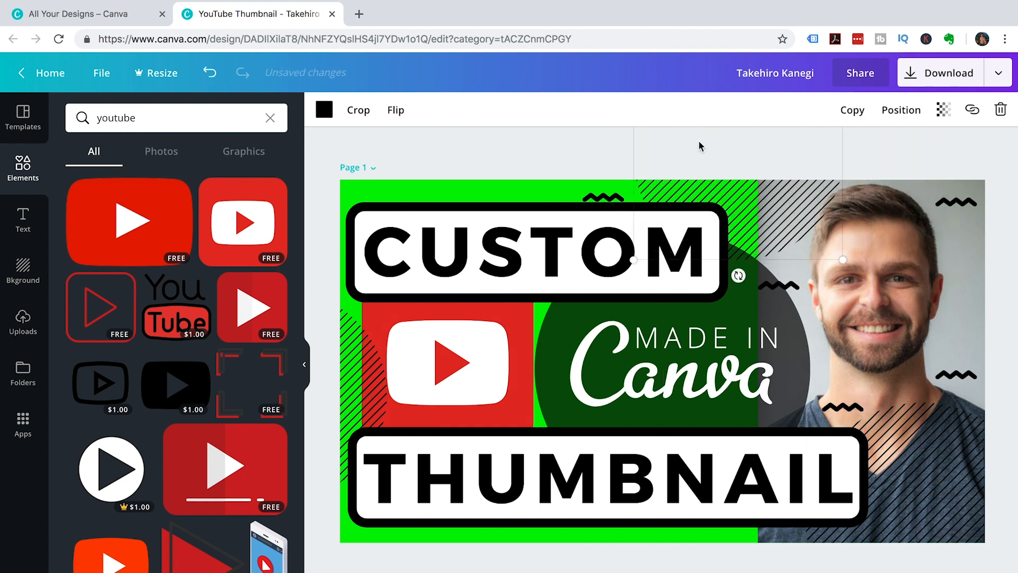
left_click(575, 148)
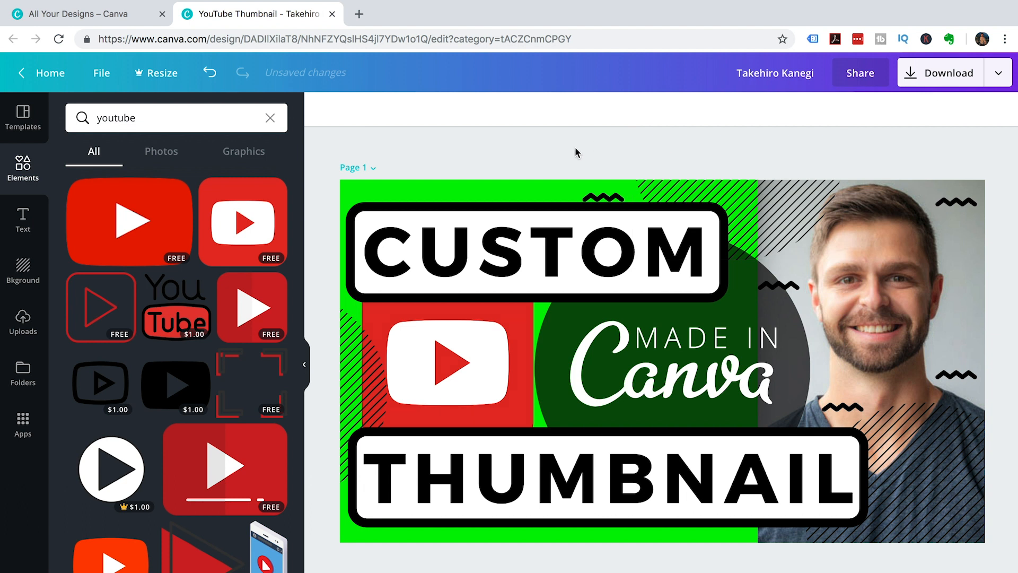
Replace the square YouTube logo with the red rounded play-button graphic, scaled down to fit between the "CUSTOM" and "THUMBNAIL" frames.
left_click(484, 382)
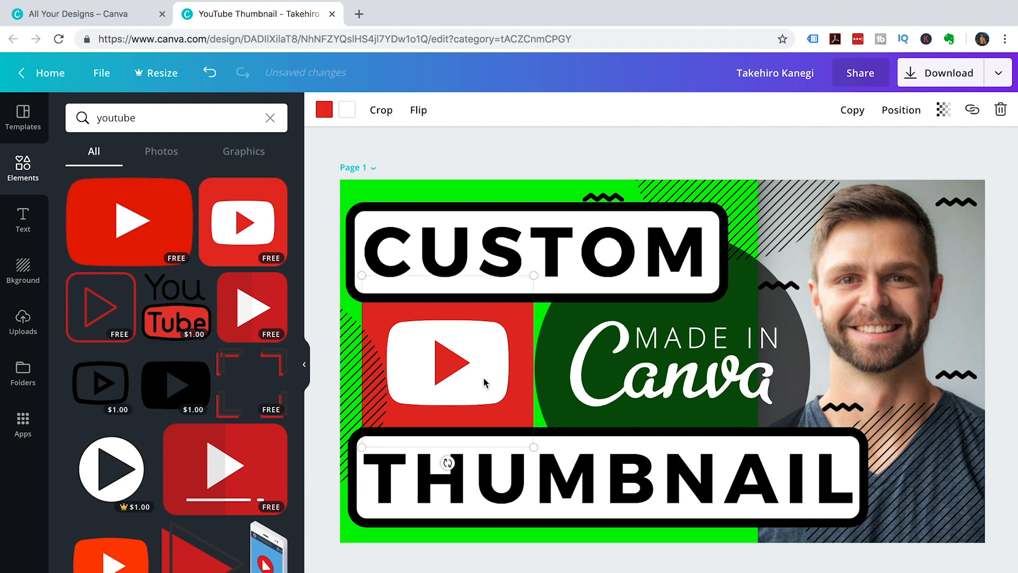
key("Delete")
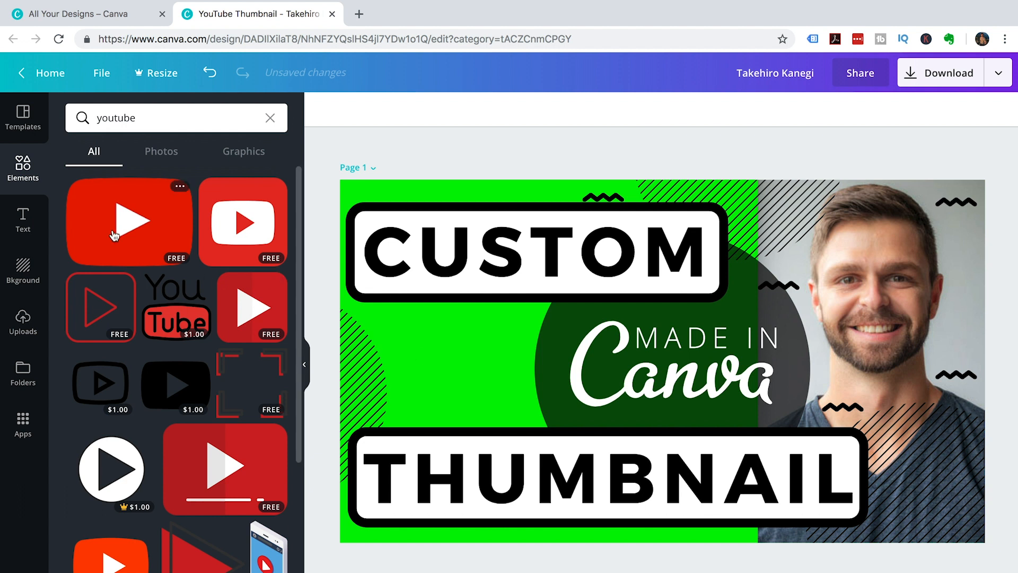
left_click(170, 228)
left_click_drag(456, 214, 677, 412)
left_click_drag(760, 448, 416, 370)
left_click_drag(418, 373, 447, 377)
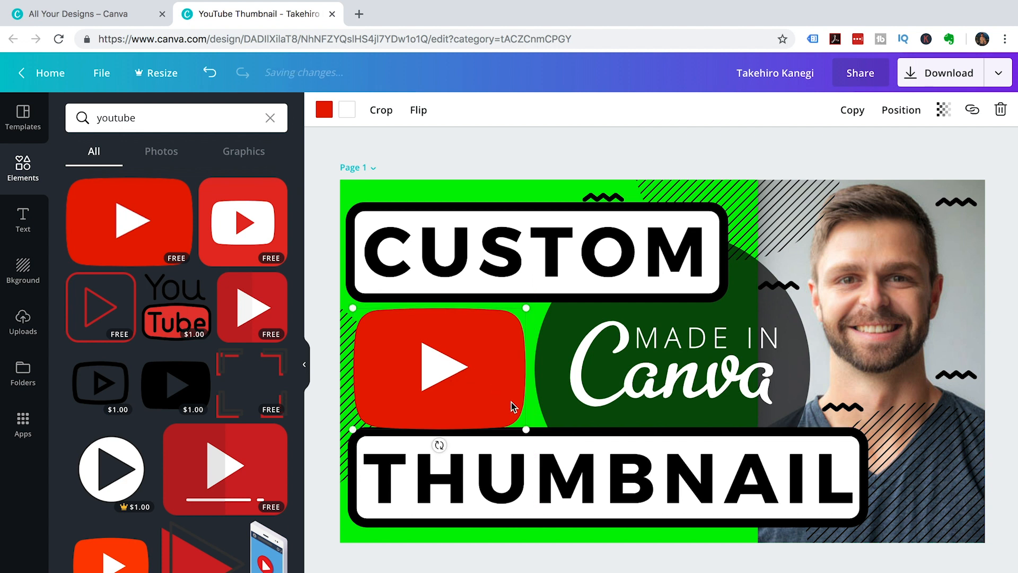
Shrink the red play-button logo slightly and center it in the green area beside the Canva logo.
left_click_drag(527, 427, 508, 416)
left_click_drag(461, 367, 476, 369)
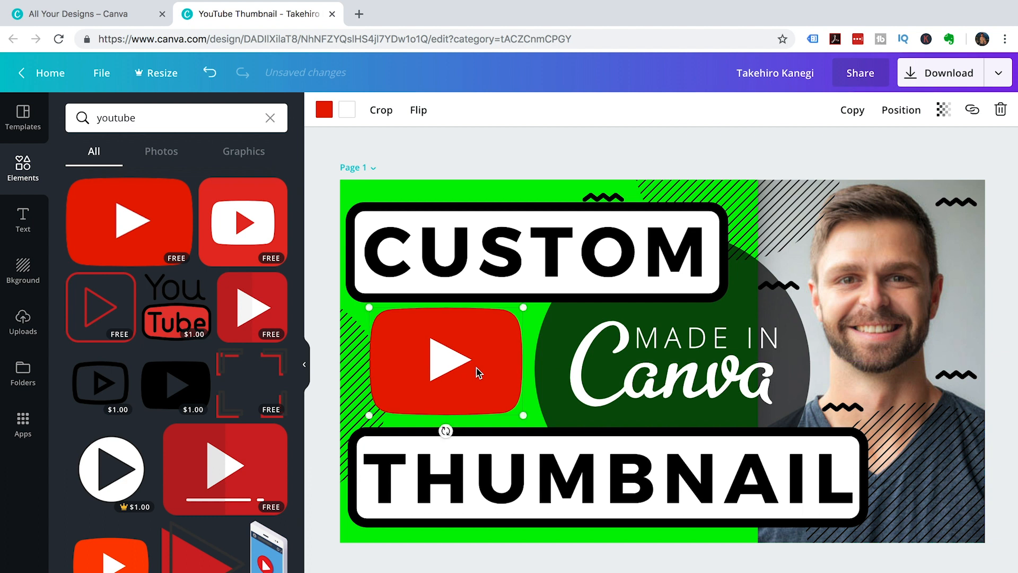
left_click(605, 139)
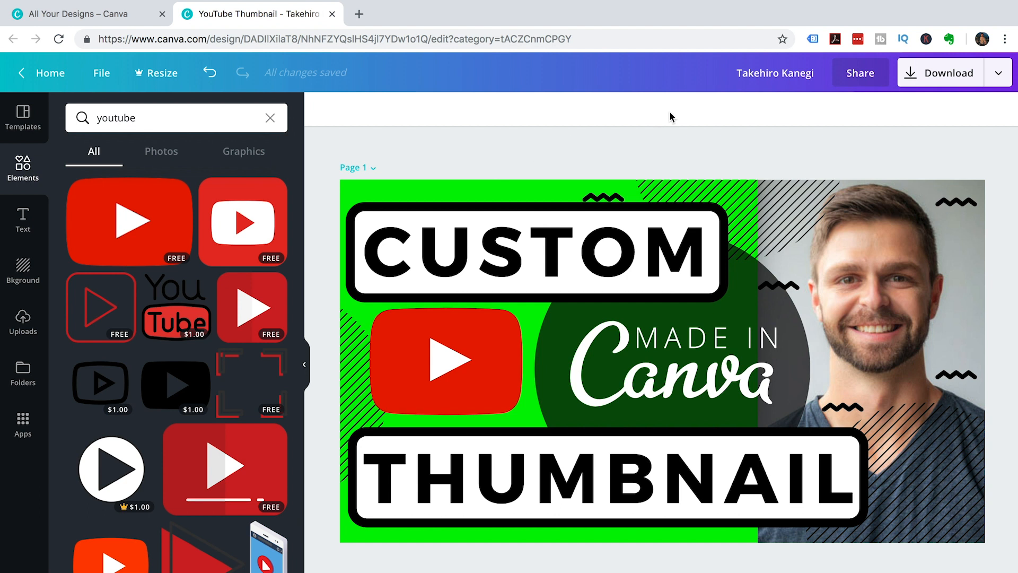
Download the thumbnail as a PNG and dismiss the Canva for Work trial offer.
left_click(941, 74)
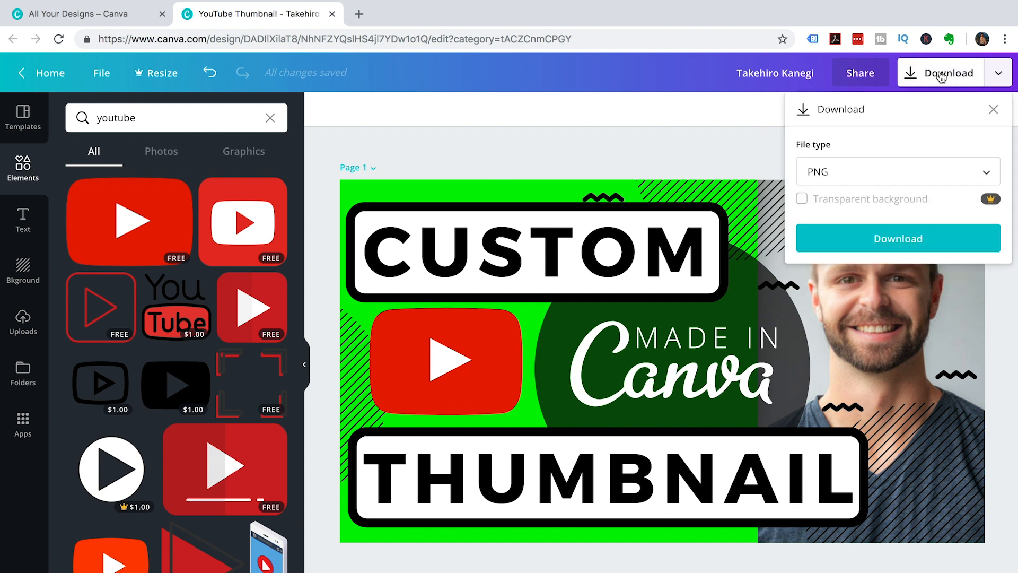
left_click(889, 242)
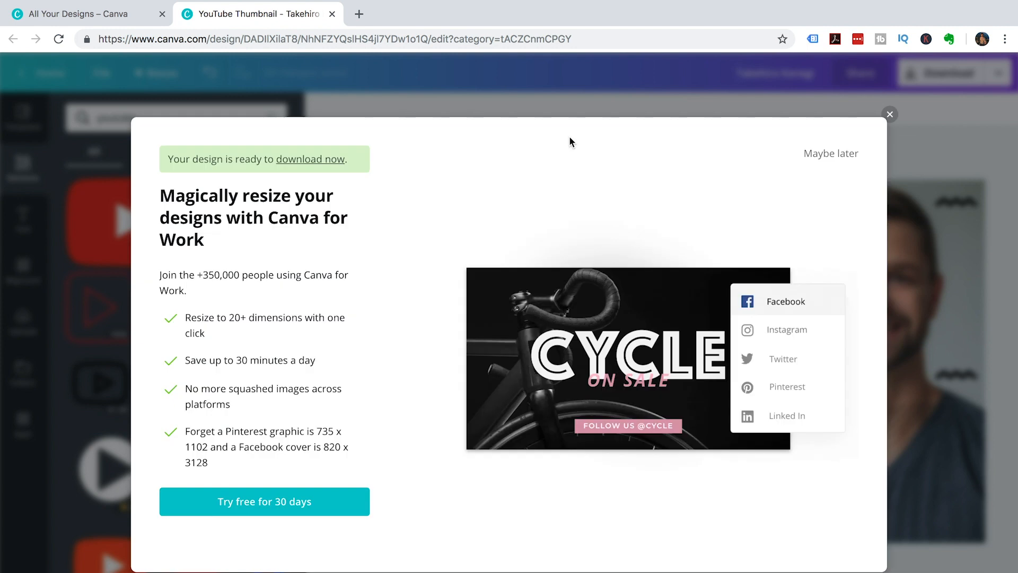
left_click(825, 143)
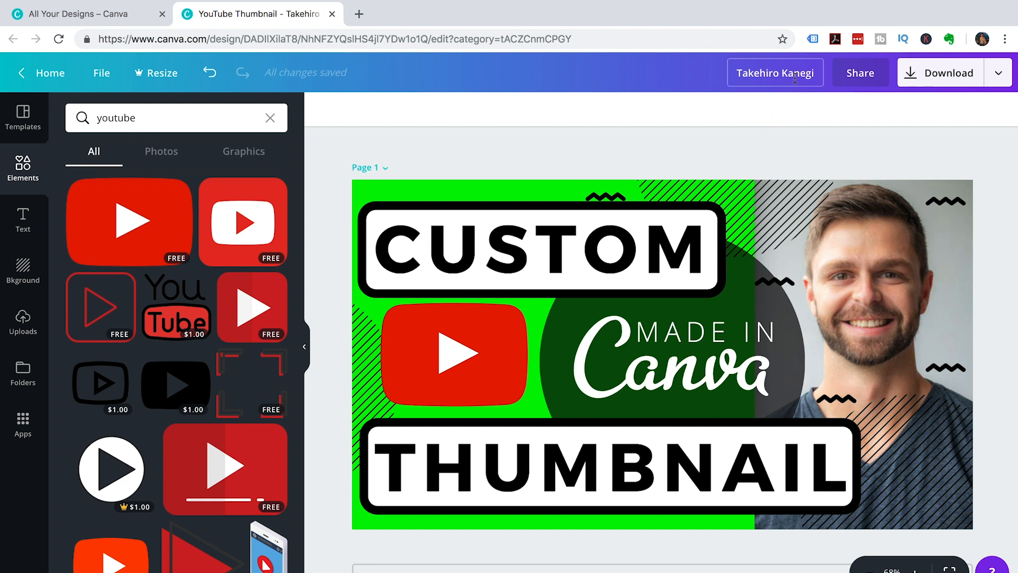
Rename the design to "DM with" plus the channel host's capitalized first name, followed by "YouTube Thumbnail".
left_click_drag(814, 73, 729, 74)
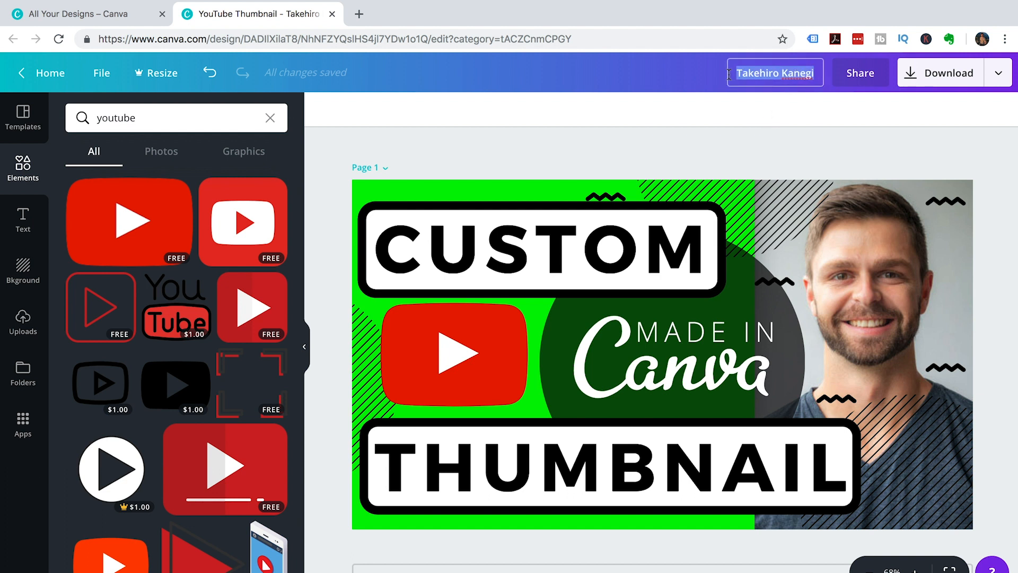
type("DM with karl")
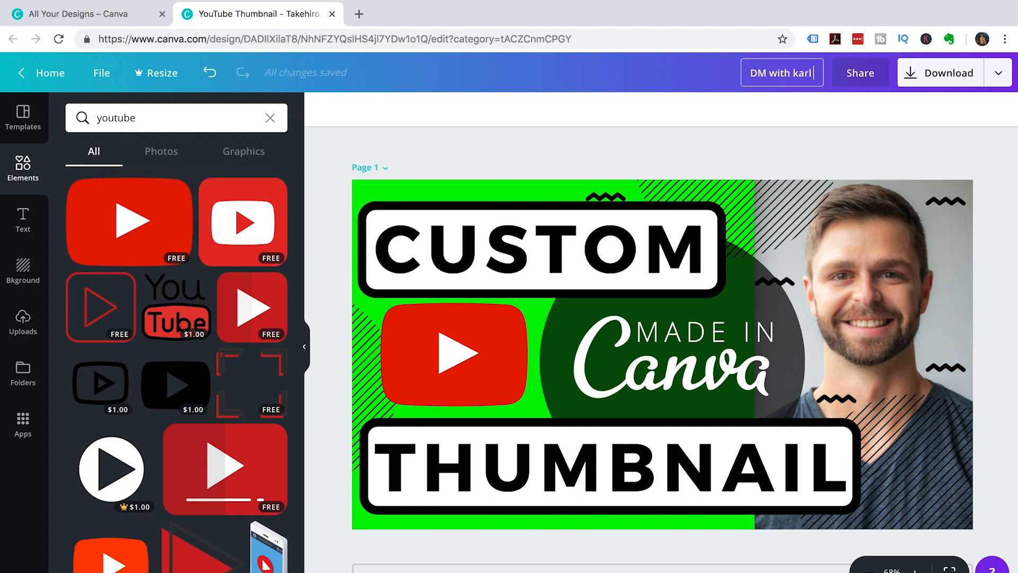
key("Left")
key("Left")
key("Left")
key("BackSpace")
type("K")
key("Right")
key("Right")
type("You")
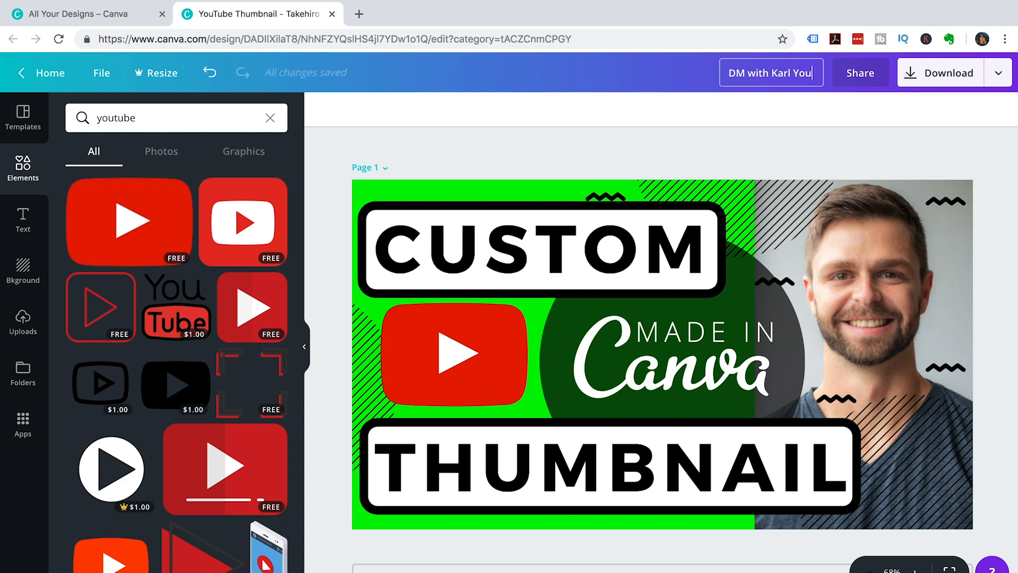
type("Tube Thumbnail")
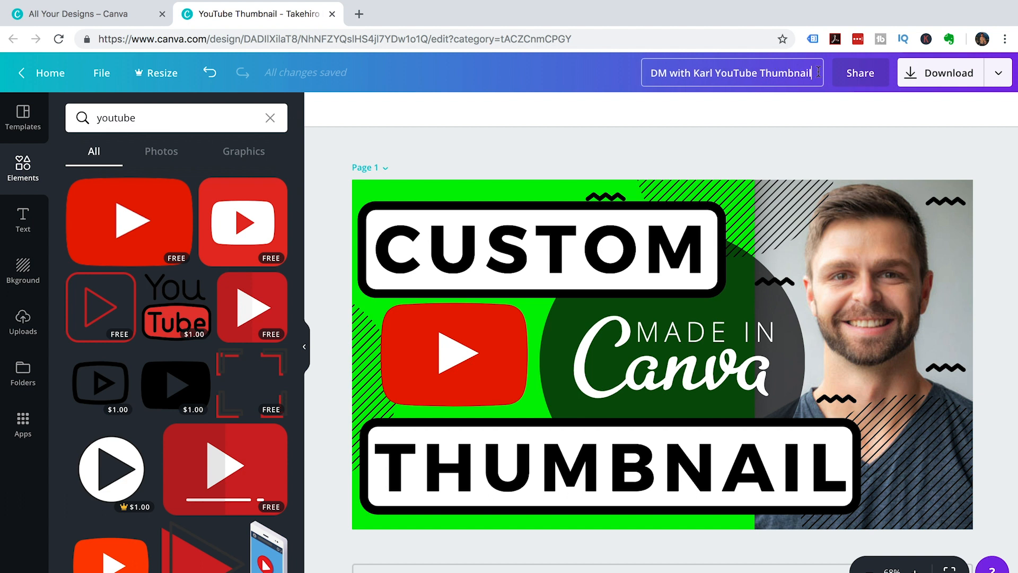
left_click(834, 100)
mouse_move(325, 1)
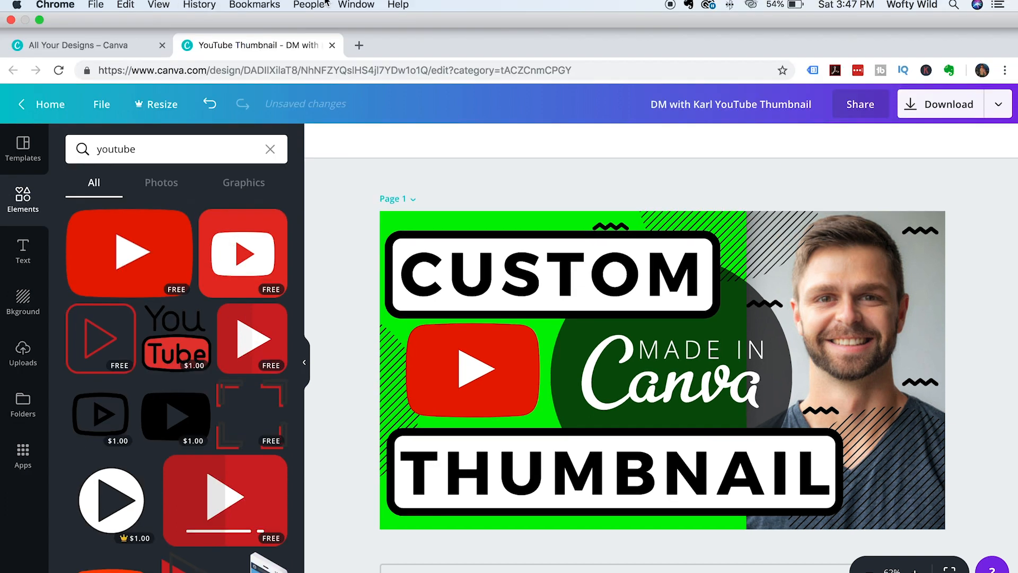